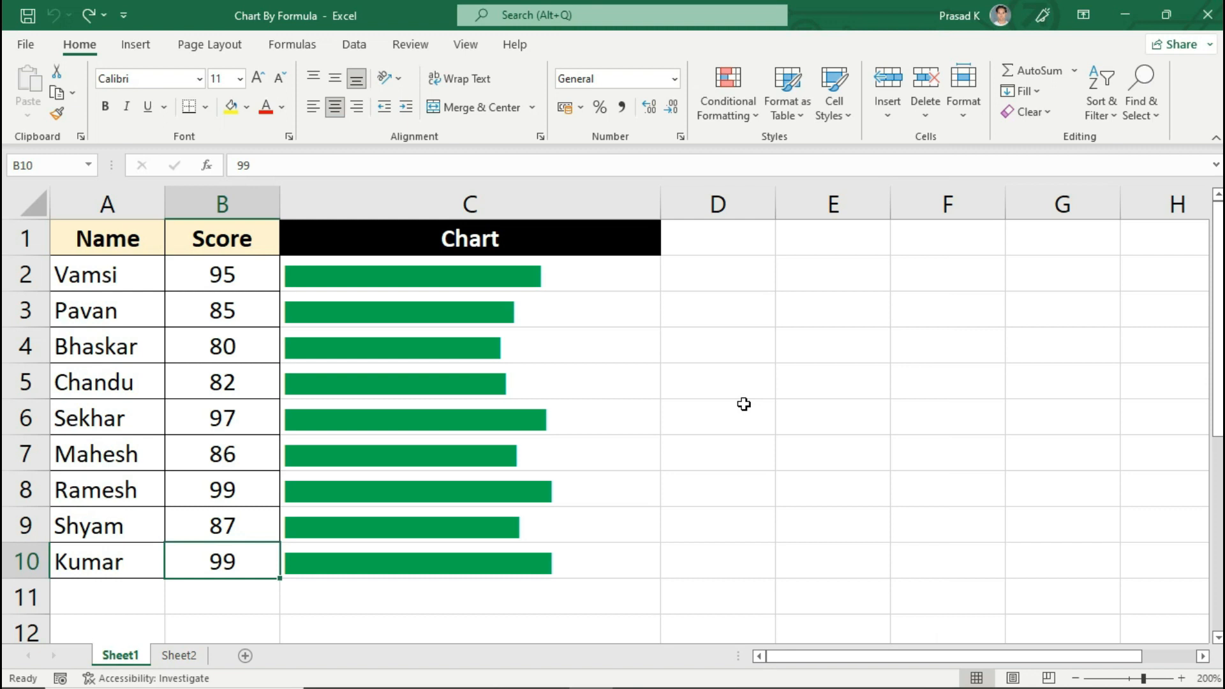
pyautogui.moveTo(192, 275); pyautogui.dragTo(219, 555)
pyautogui.moveTo(562, 237); pyautogui.dragTo(558, 561)
pyautogui.click(258, 274)
pyautogui.moveTo(258, 274); pyautogui.dragTo(254, 554)
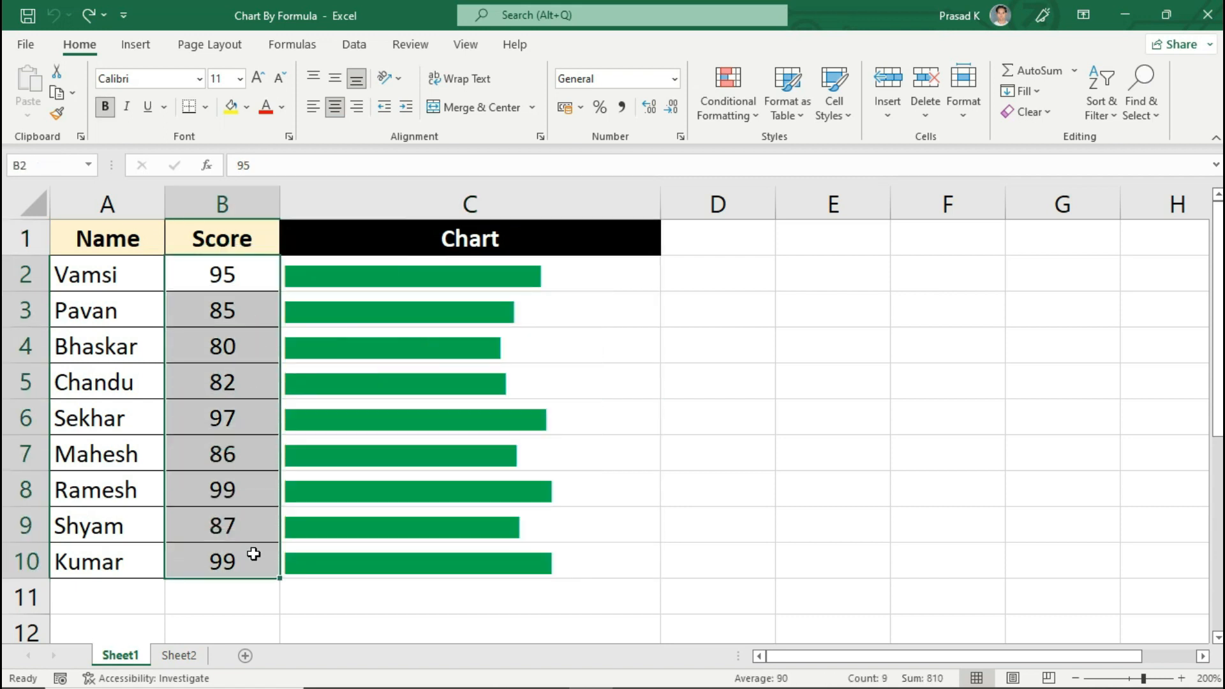
pyautogui.moveTo(547, 249); pyautogui.dragTo(525, 561)
# - Set the score in cell B4 to 34 and the score in cell B6 to 74
pyautogui.click(222, 346)
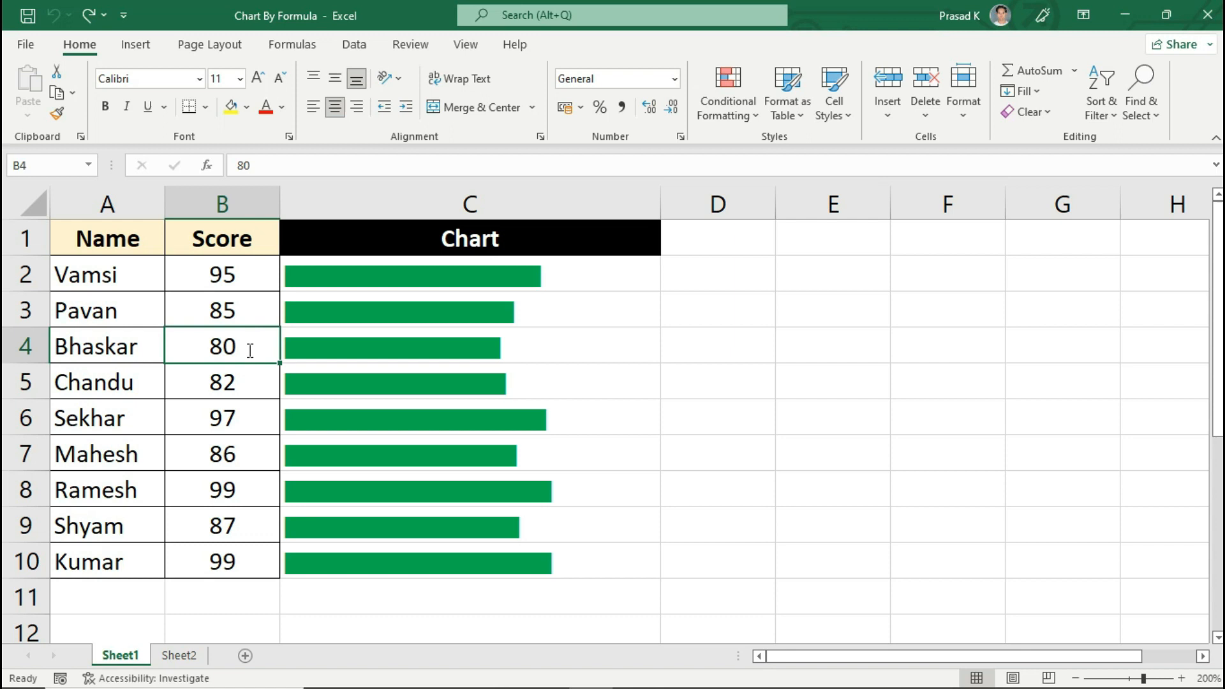
pyautogui.write('34')
pyautogui.press('Return')
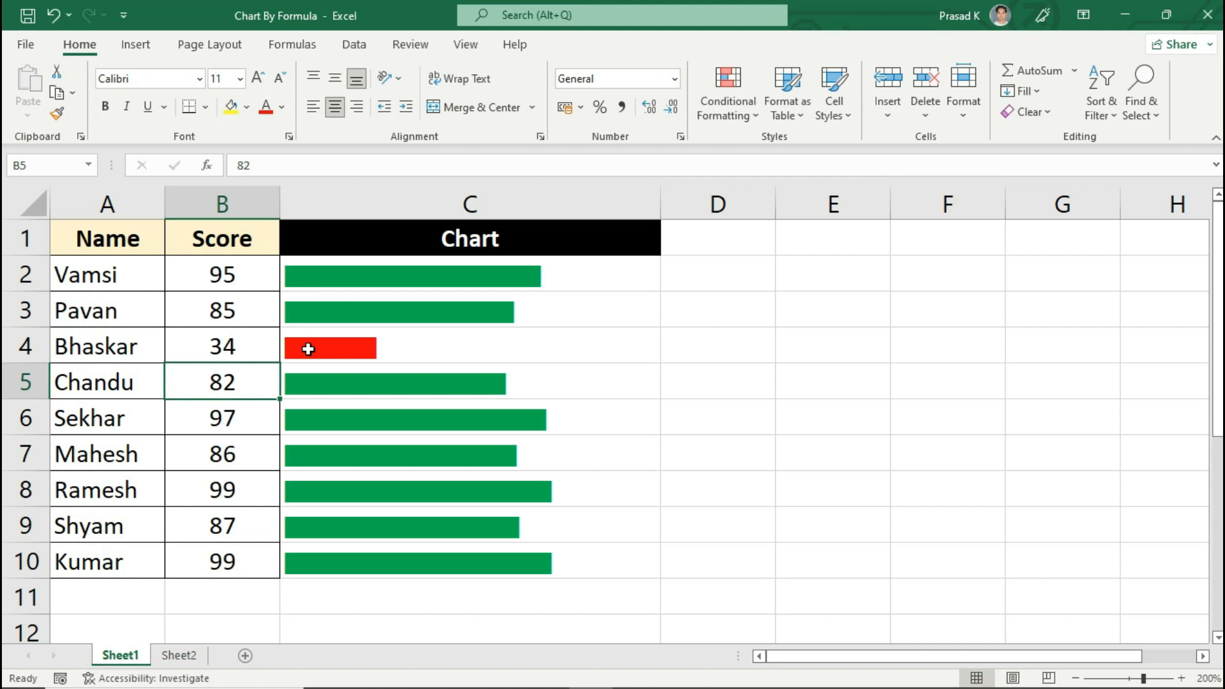
pyautogui.click(259, 344)
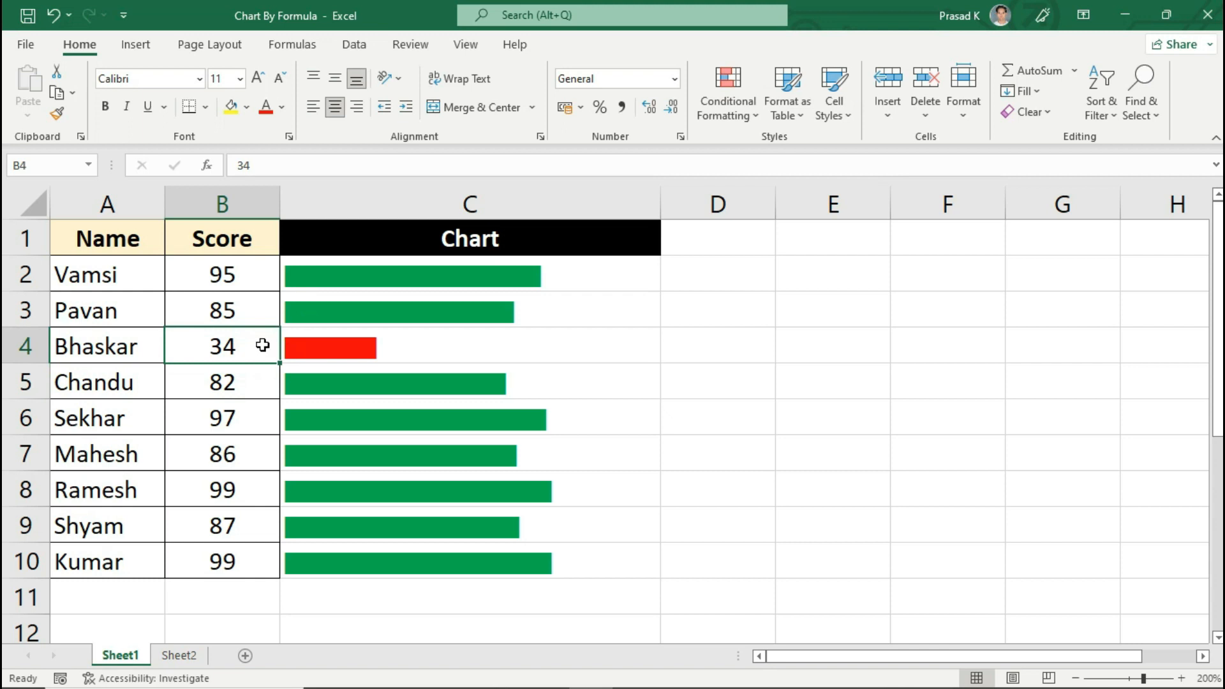
pyautogui.click(236, 423)
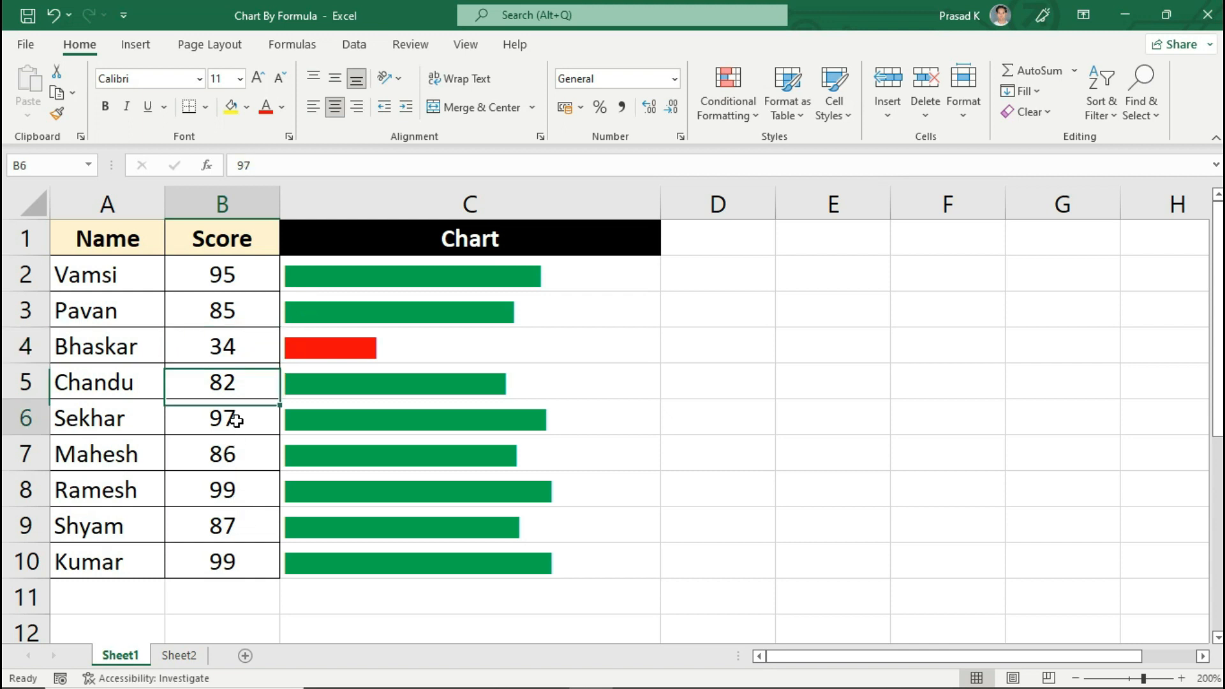
pyautogui.write('74')
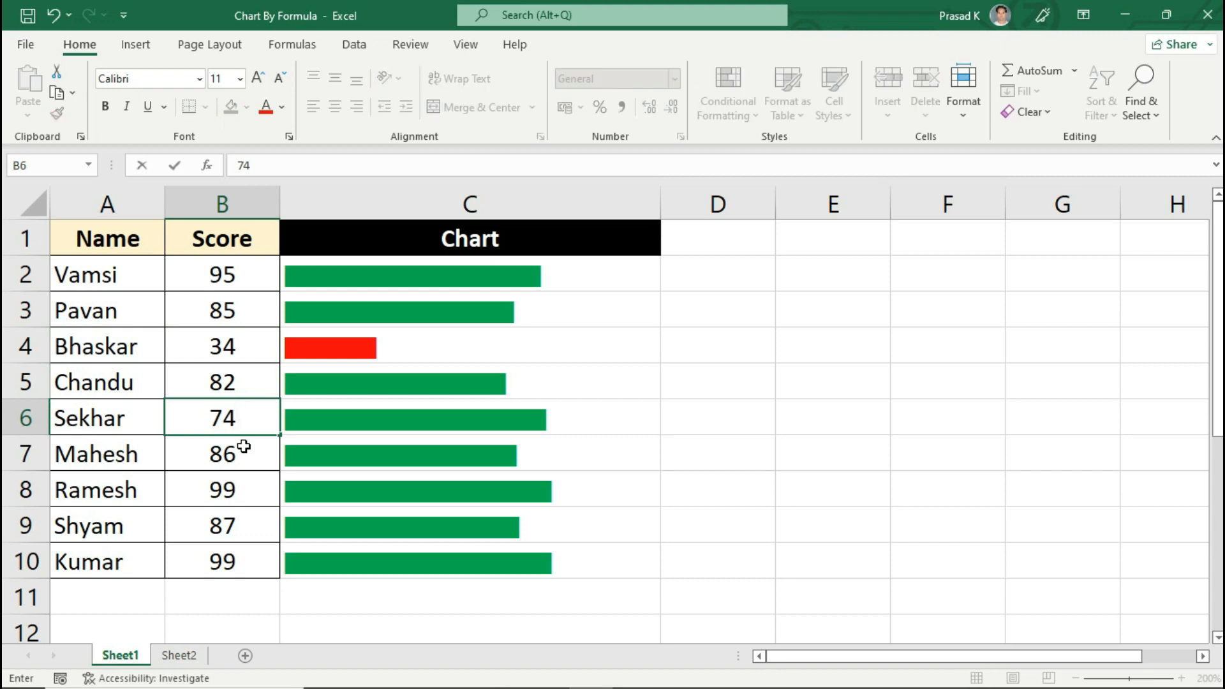
pyautogui.press('Return')
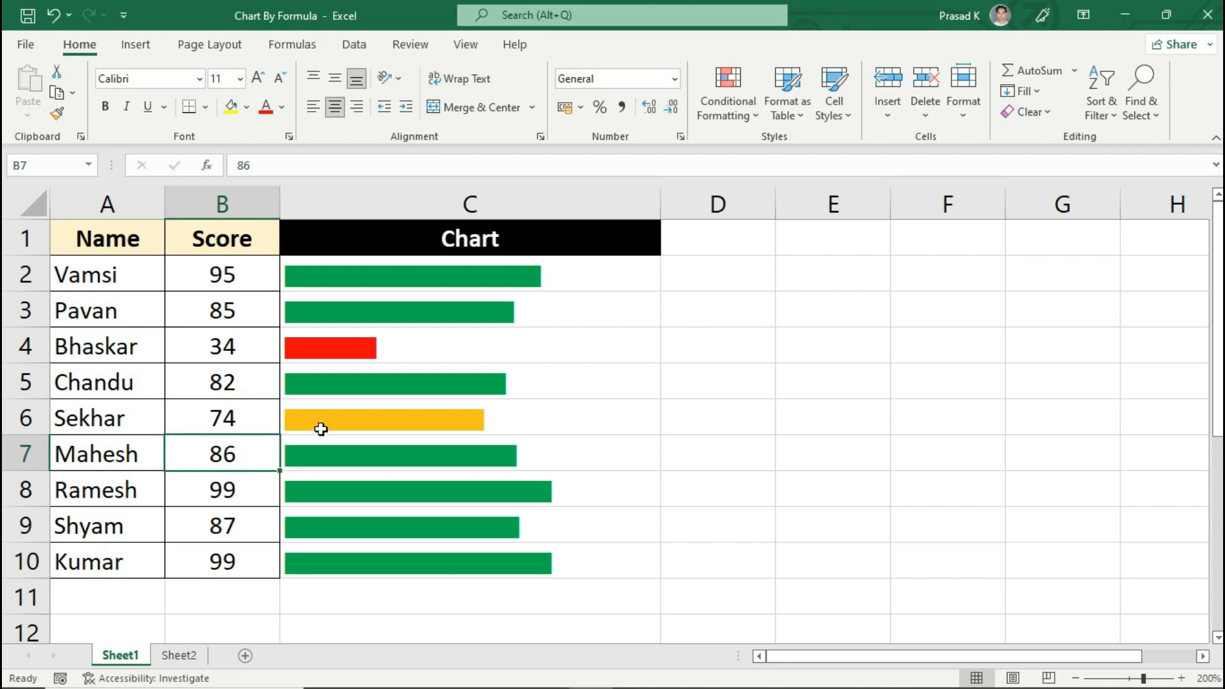
pyautogui.click(248, 418)
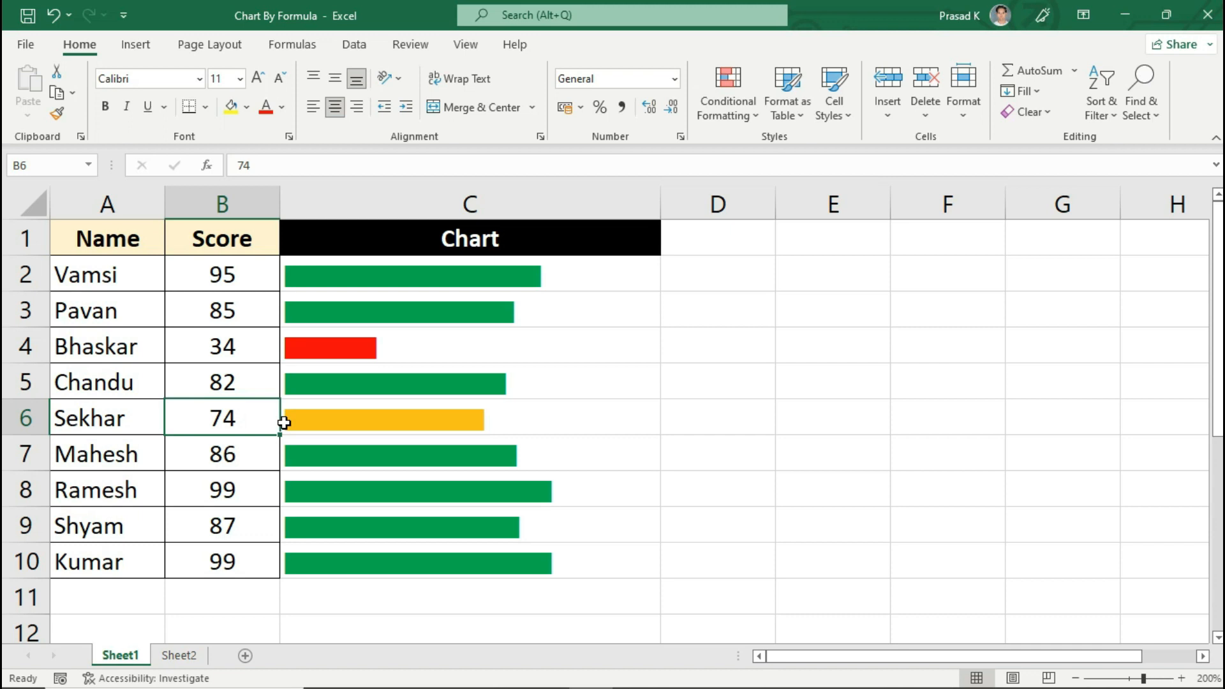
# - Change the score in cell B8 of the score table to 54
pyautogui.press('Down')
pyautogui.press('Down')
pyautogui.write('54')
pyautogui.press('Return')
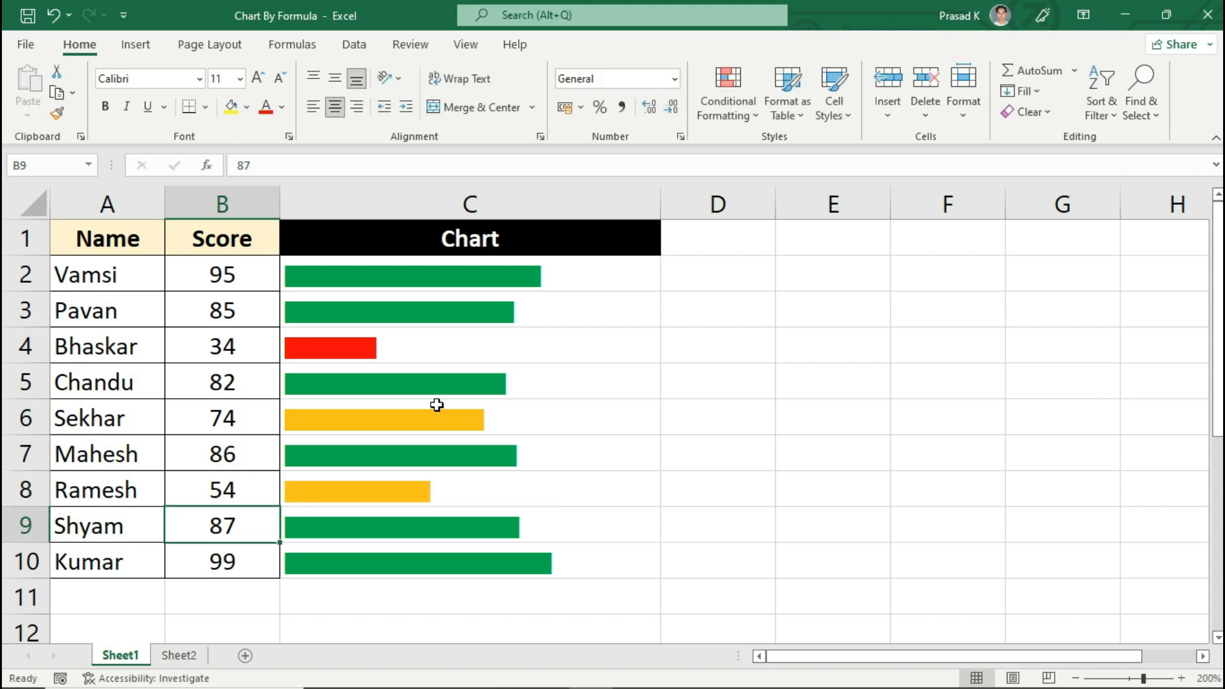
# - Change the score in cell B3 of the score table to 25
pyautogui.press('Up')
pyautogui.press('Up')
pyautogui.press('Up')
pyautogui.press('Up')
pyautogui.press('Up')
pyautogui.press('Up')
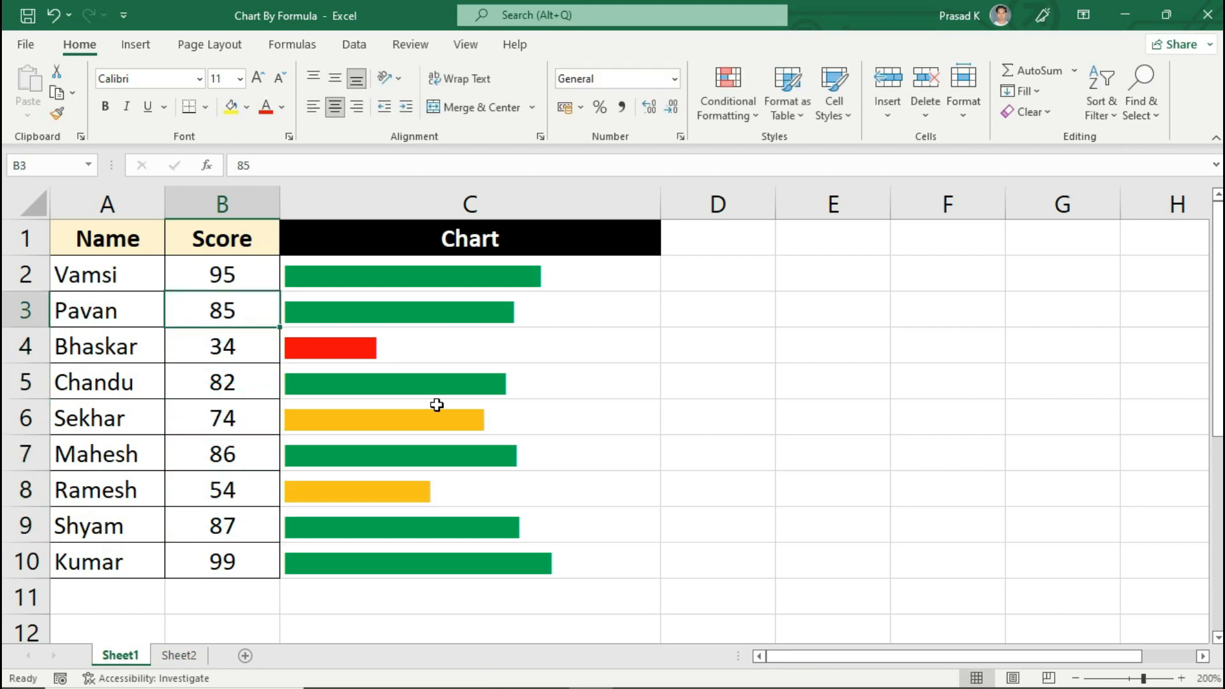
pyautogui.write('25')
pyautogui.press('Return')
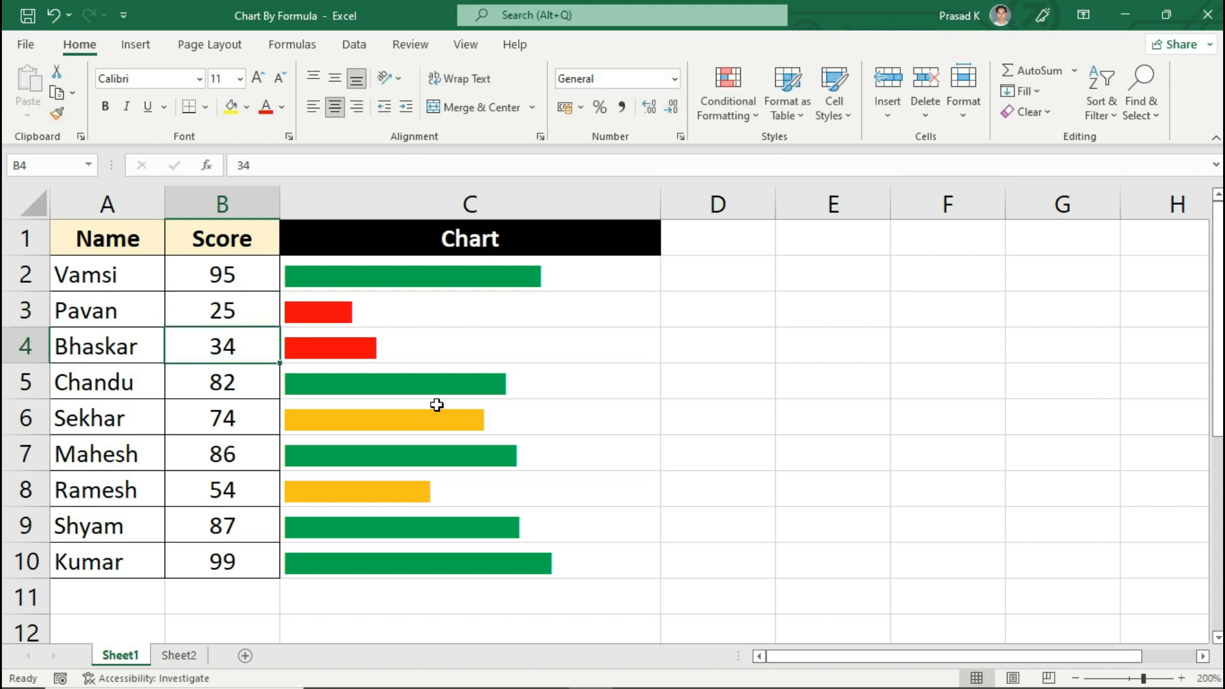
# - Set the score in cell B4 to 79 and the score in cell B6 to 94
pyautogui.write('79')
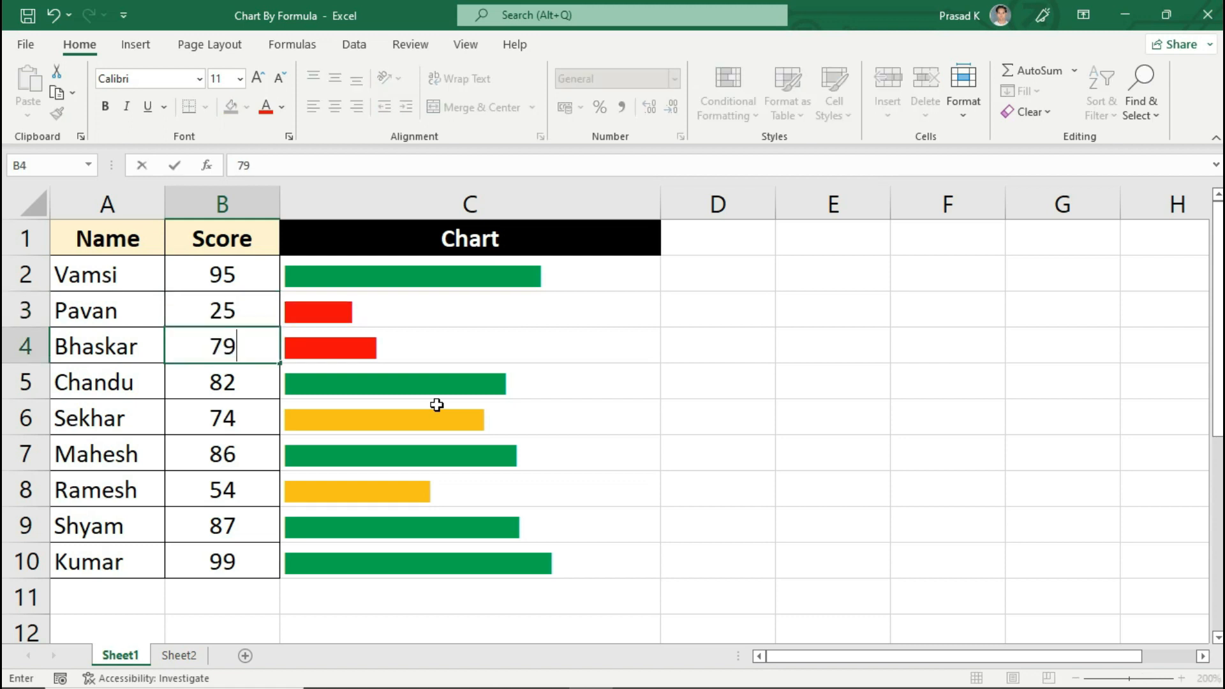
pyautogui.press('Return')
pyautogui.press('Return')
pyautogui.write('94')
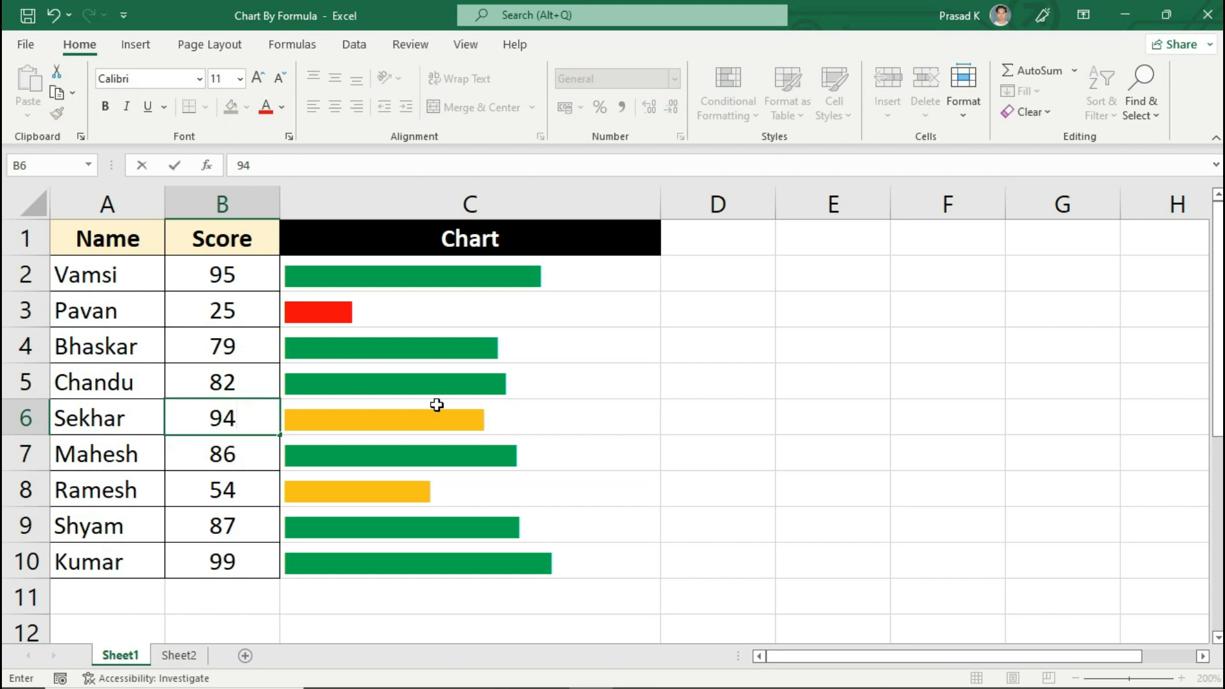
pyautogui.press('Return')
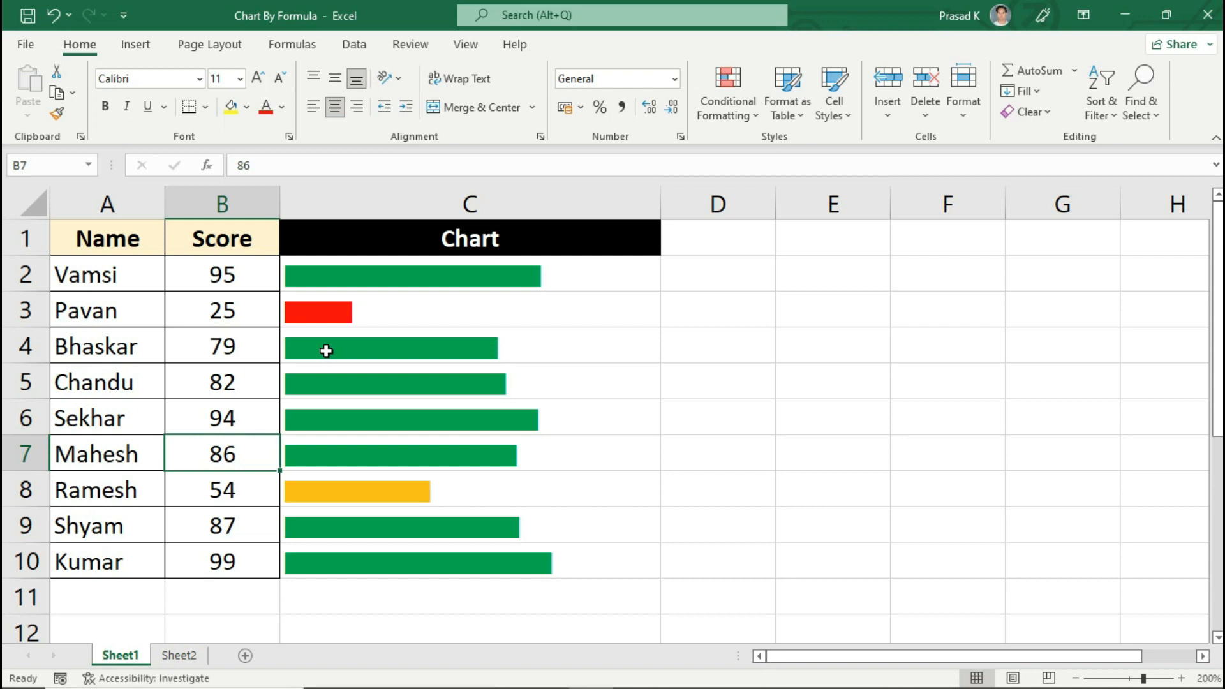
# - Switch to Sheet2 and select the empty Chart cells C2:C10
pyautogui.hotkey('ctrl', 'pagedown')
pyautogui.moveTo(235, 274); pyautogui.dragTo(224, 561)
pyautogui.moveTo(396, 281); pyautogui.dragTo(377, 562)
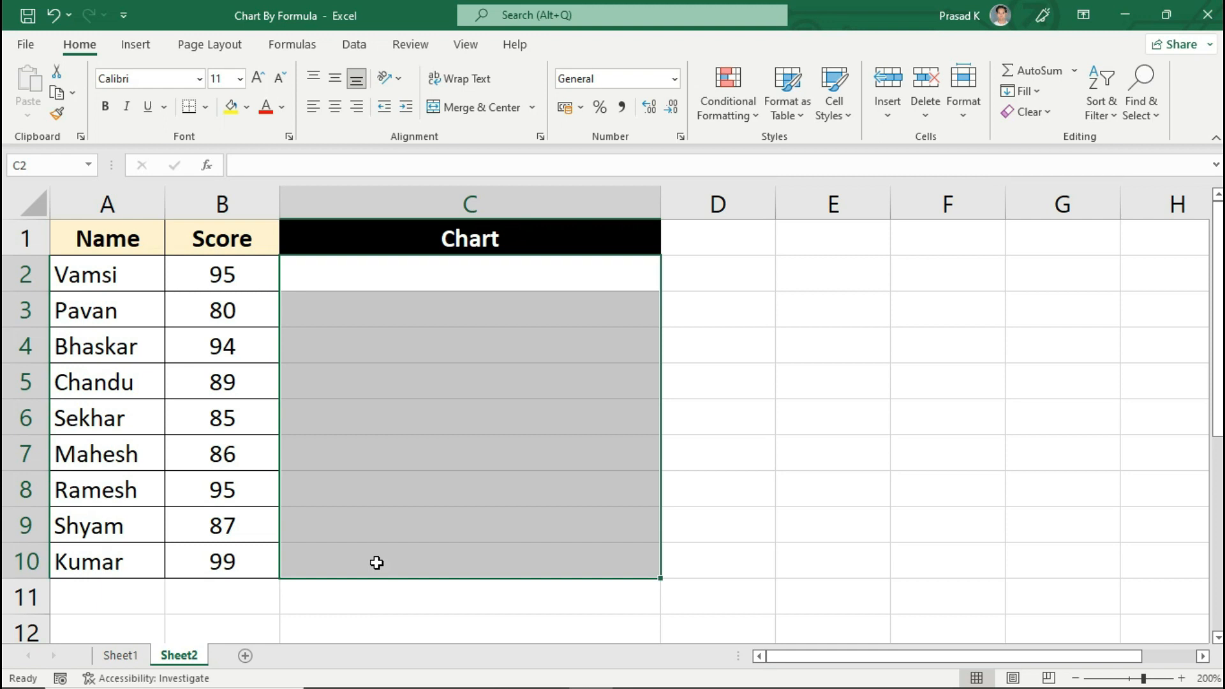
# - Enter the formula =REPT("|",B2) in cell C2 to repeat the bar character by the score
pyautogui.click(408, 275)
pyautogui.write('=rept')
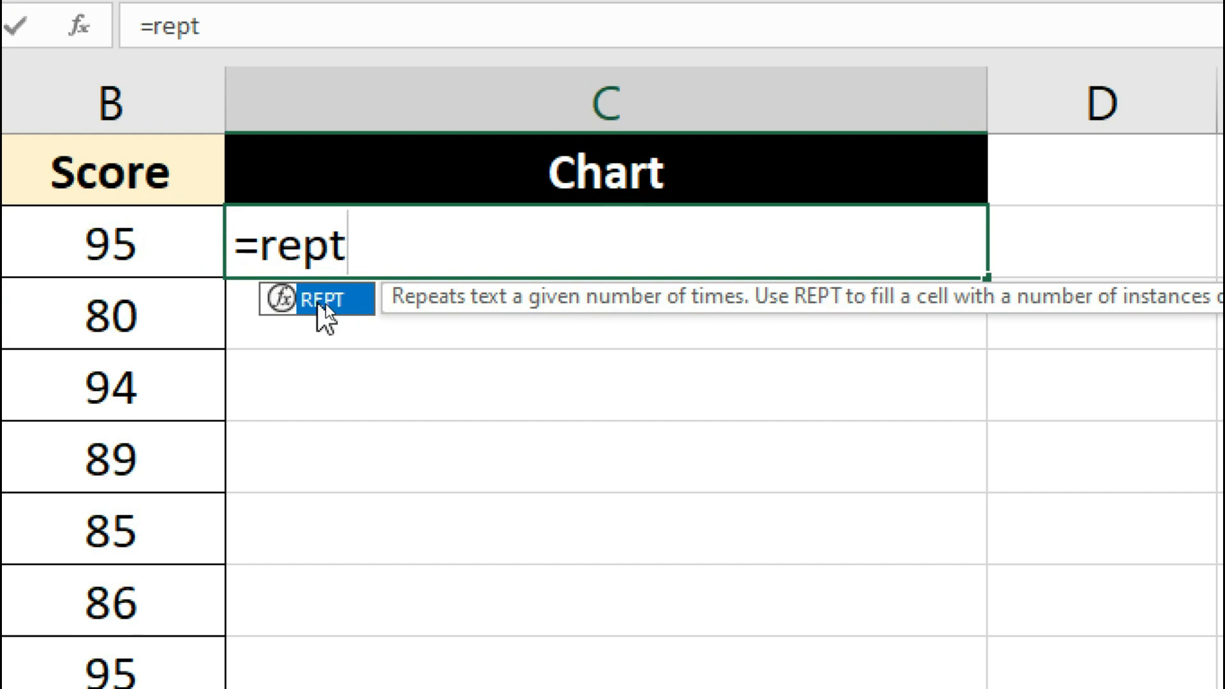
pyautogui.doubleClick(318, 305)
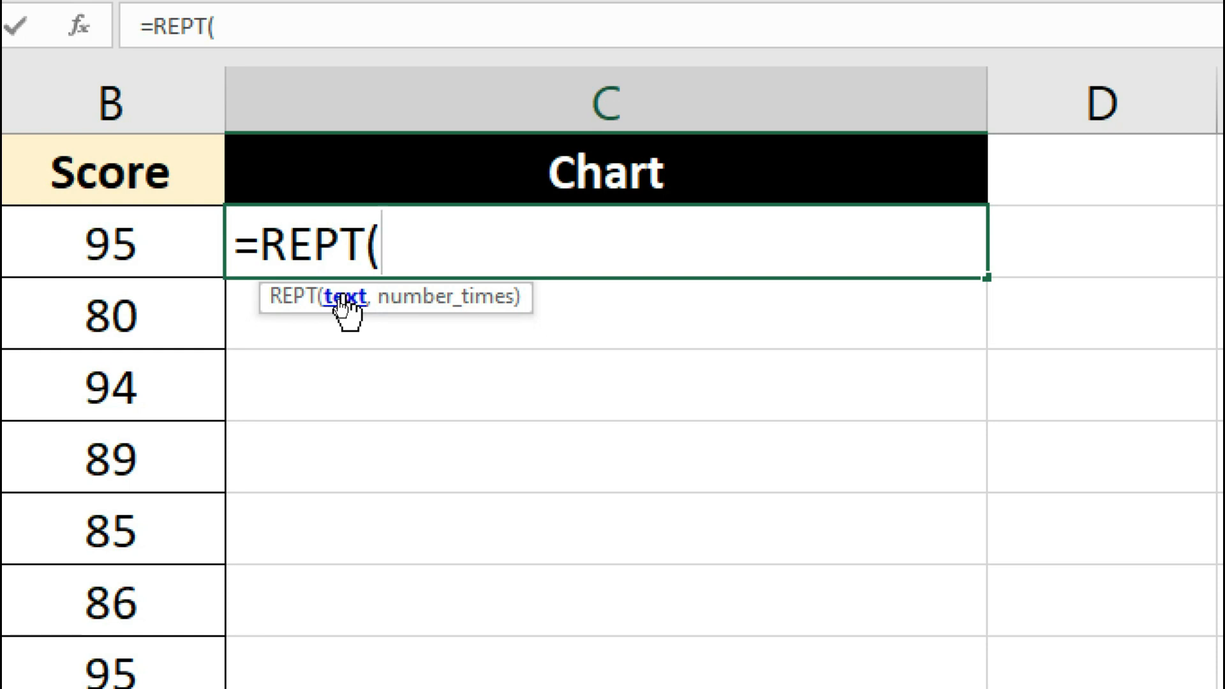
pyautogui.write('"|')
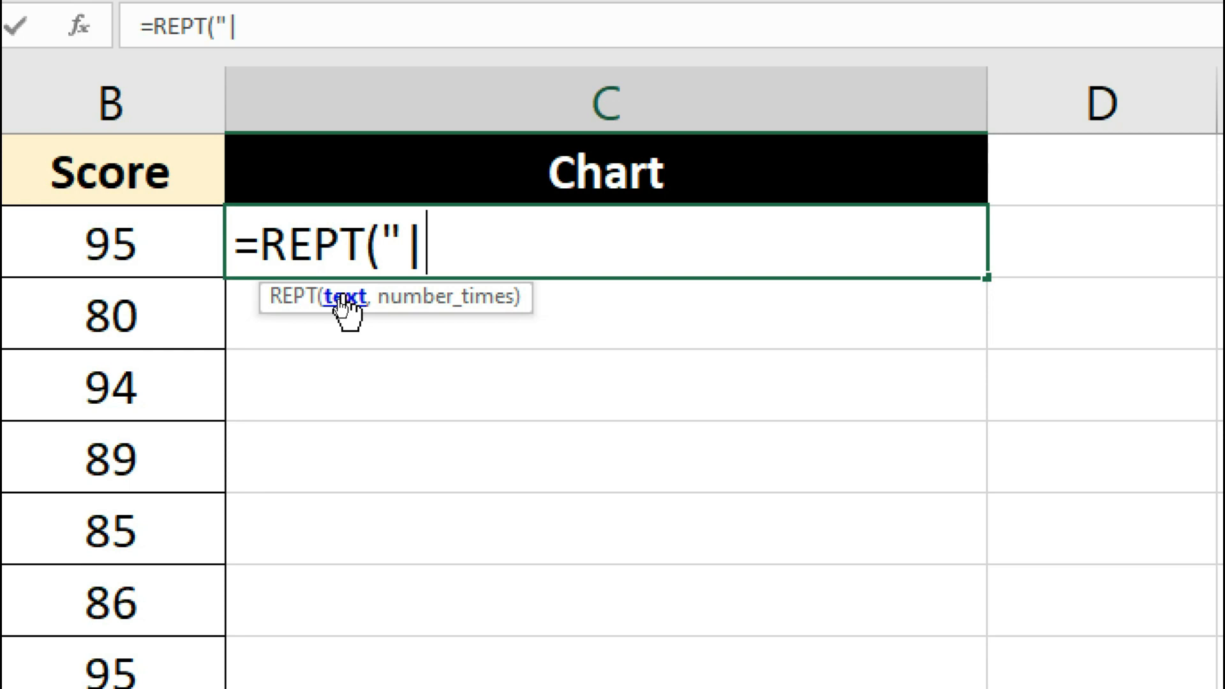
pyautogui.write('",')
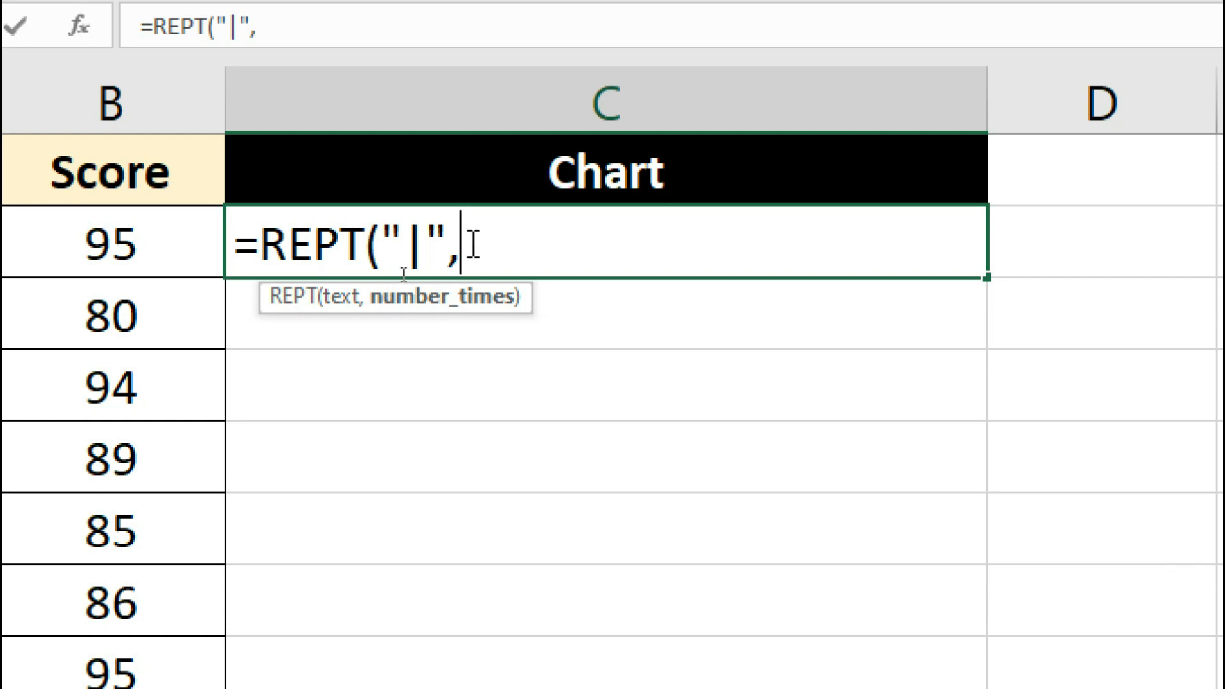
pyautogui.write('5')
pyautogui.press('BackSpace')
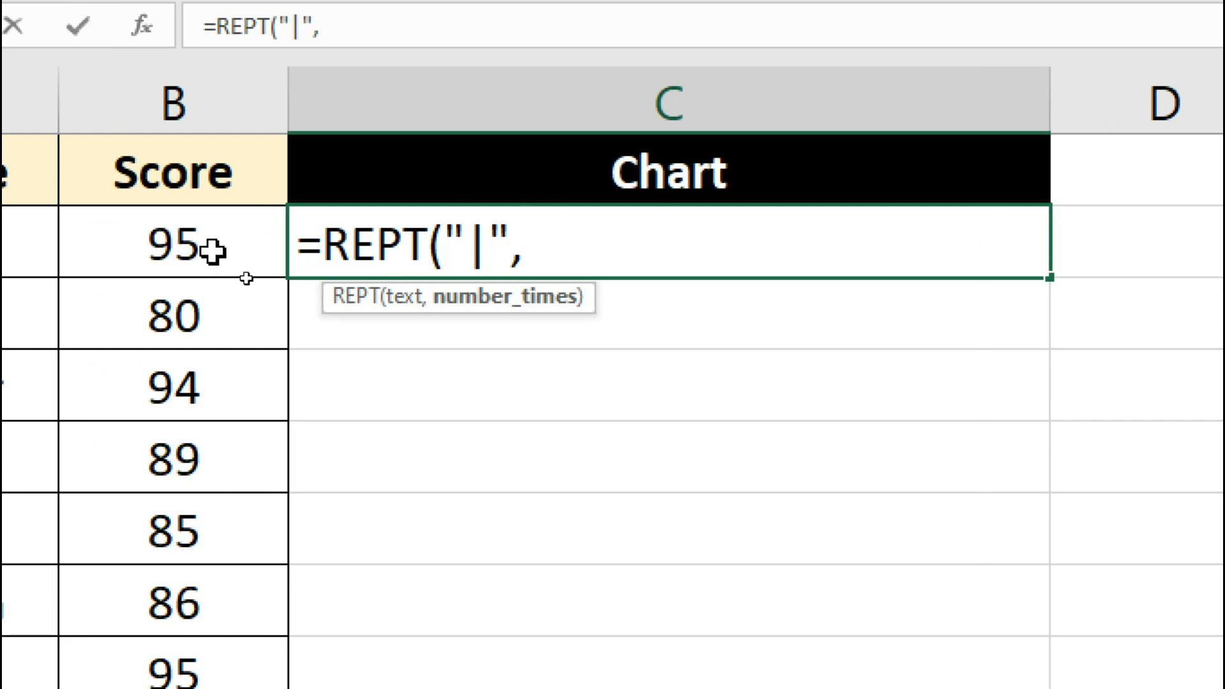
pyautogui.click(225, 234)
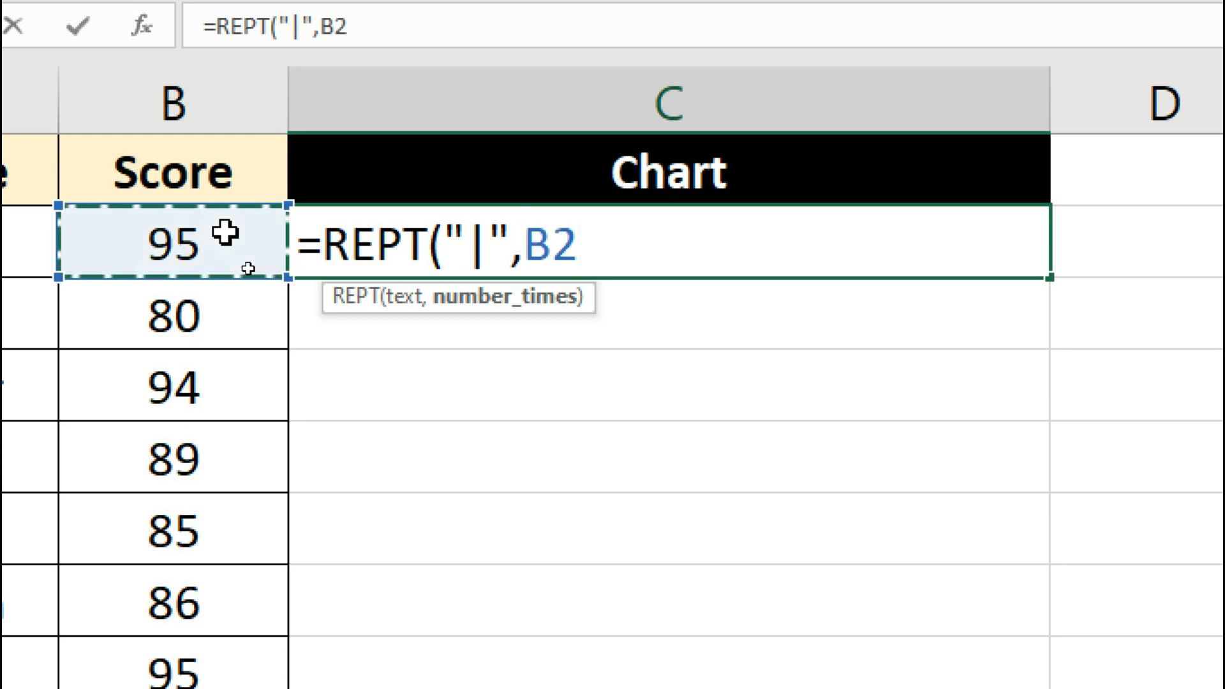
pyautogui.write(')')
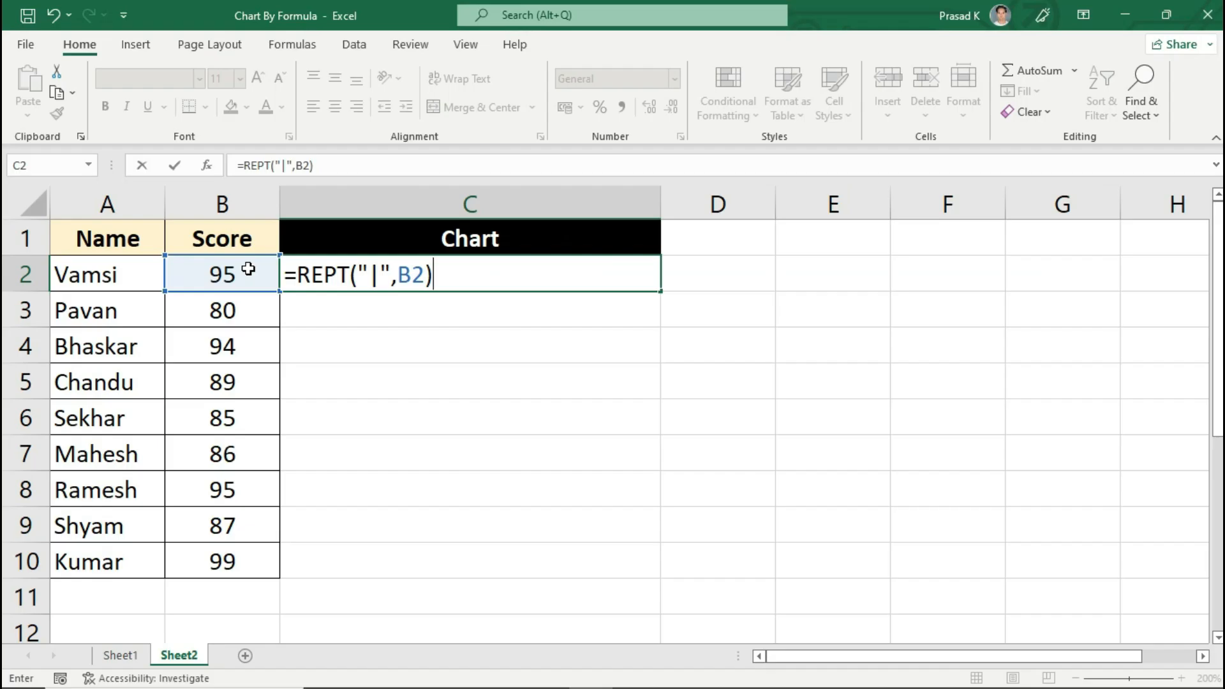
pyautogui.press('Return')
# - Fill the REPT formula from cell C2 down through C10
pyautogui.click(259, 278)
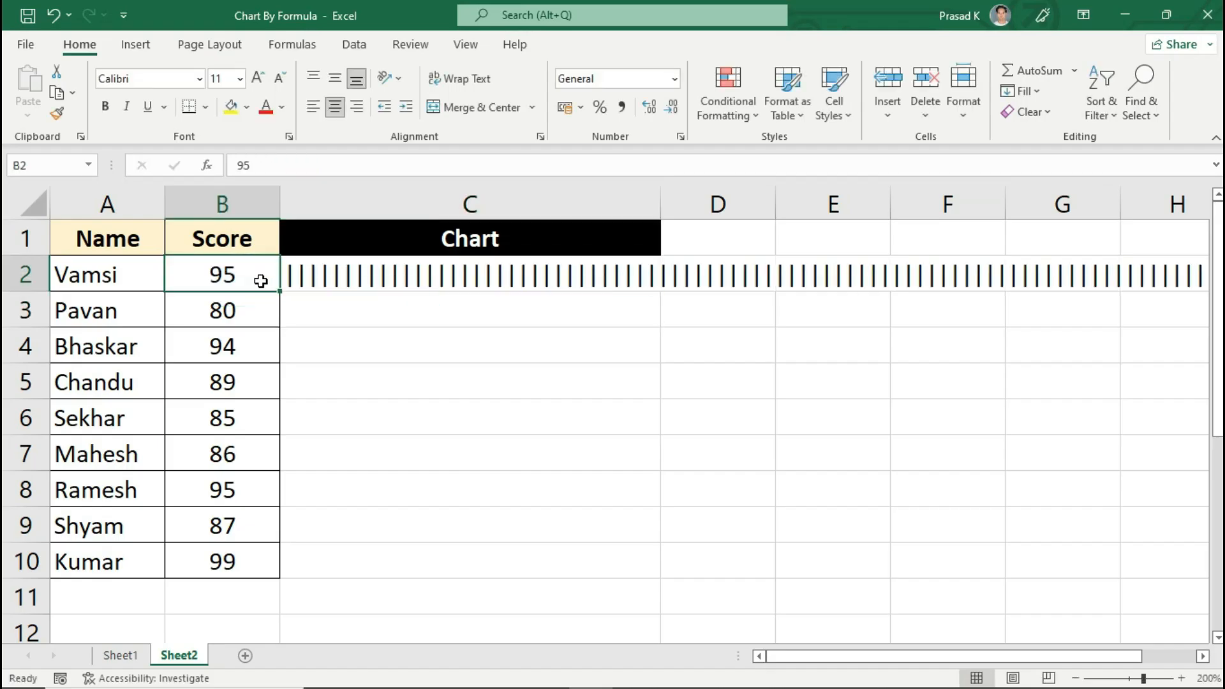
pyautogui.click(300, 277)
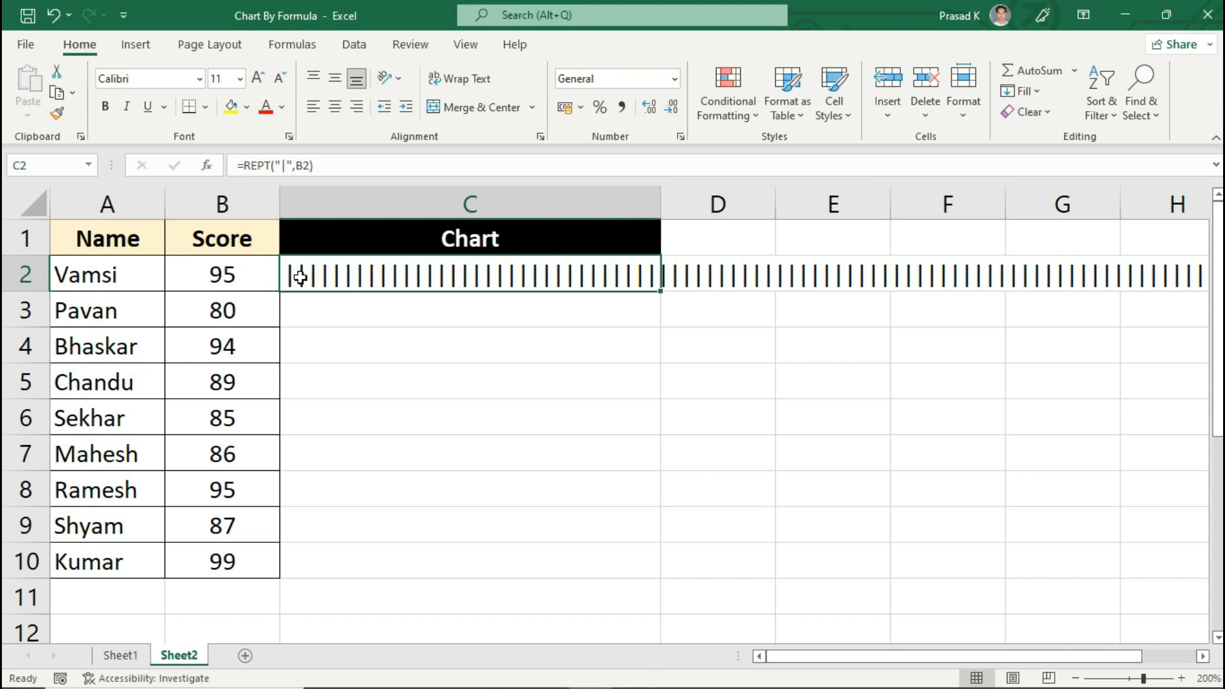
pyautogui.moveTo(663, 294); pyautogui.dragTo(632, 558)
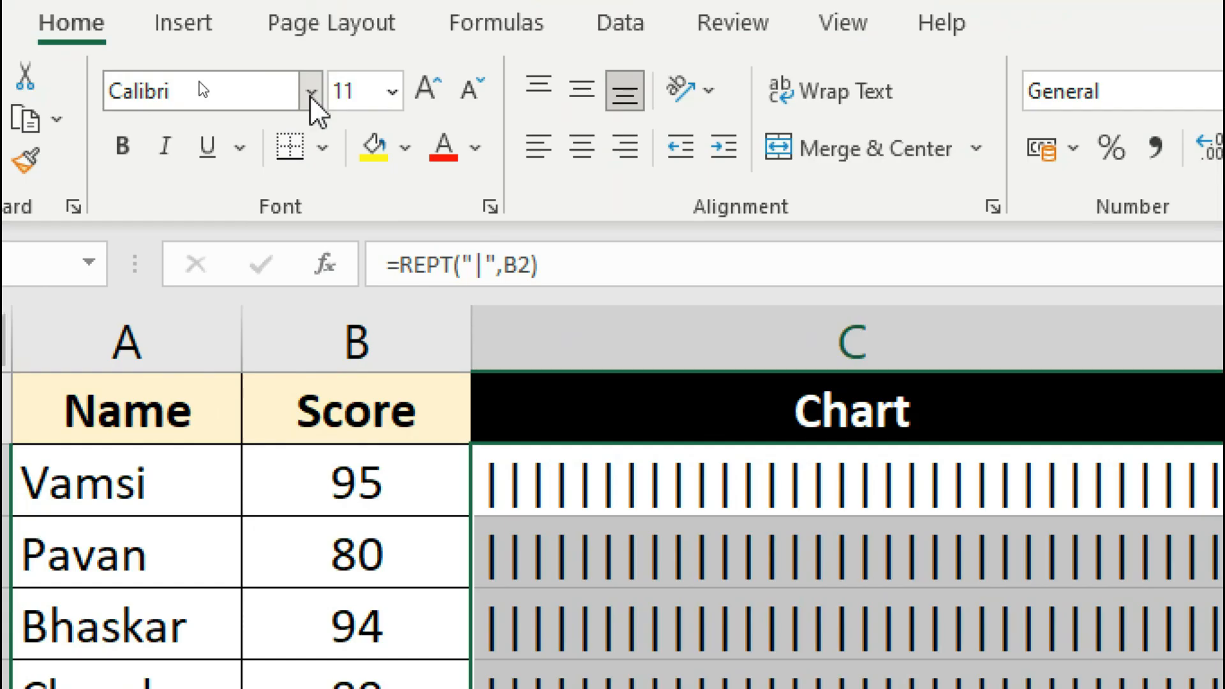
# - Set the font of the REPT results in C2:C10 to Stencil
pyautogui.click(311, 96)
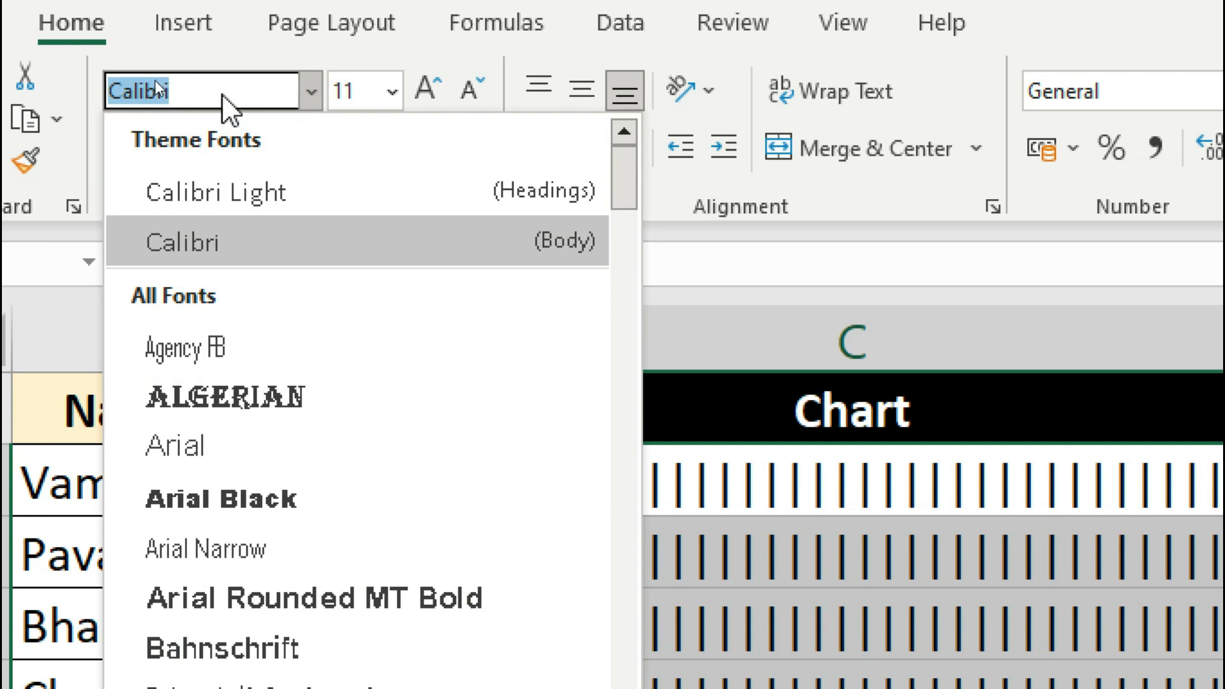
pyautogui.write('Script MT Bold')
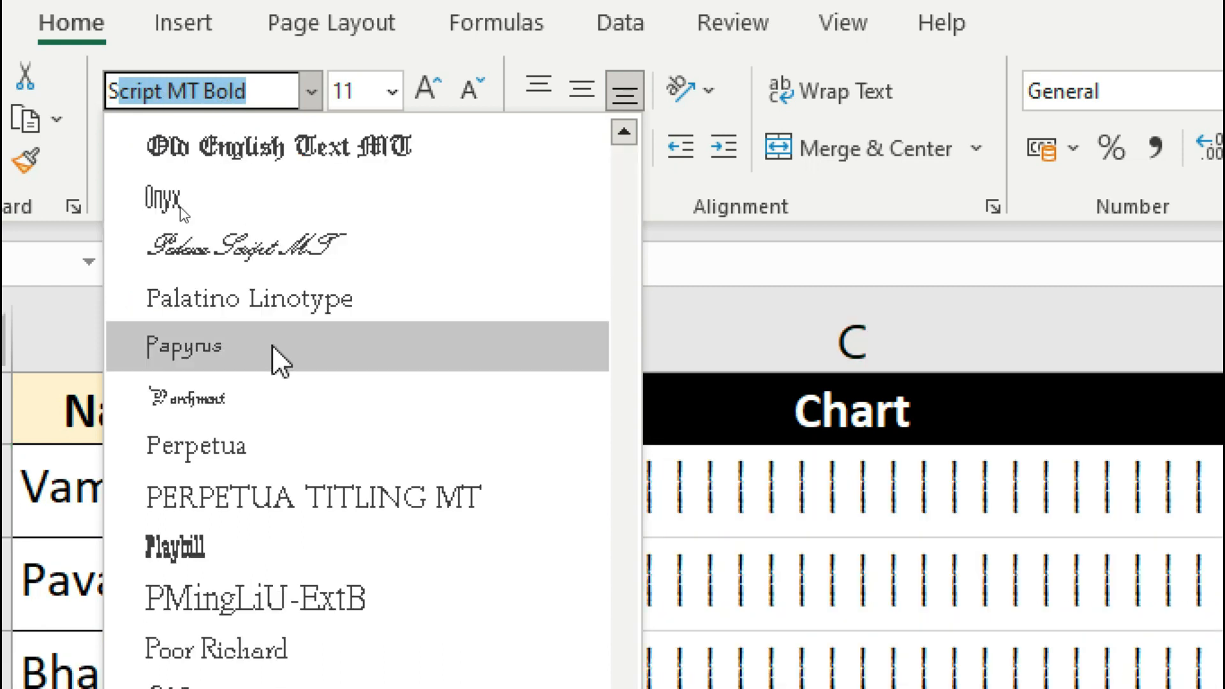
pyautogui.scroll(-5, 277, 549)
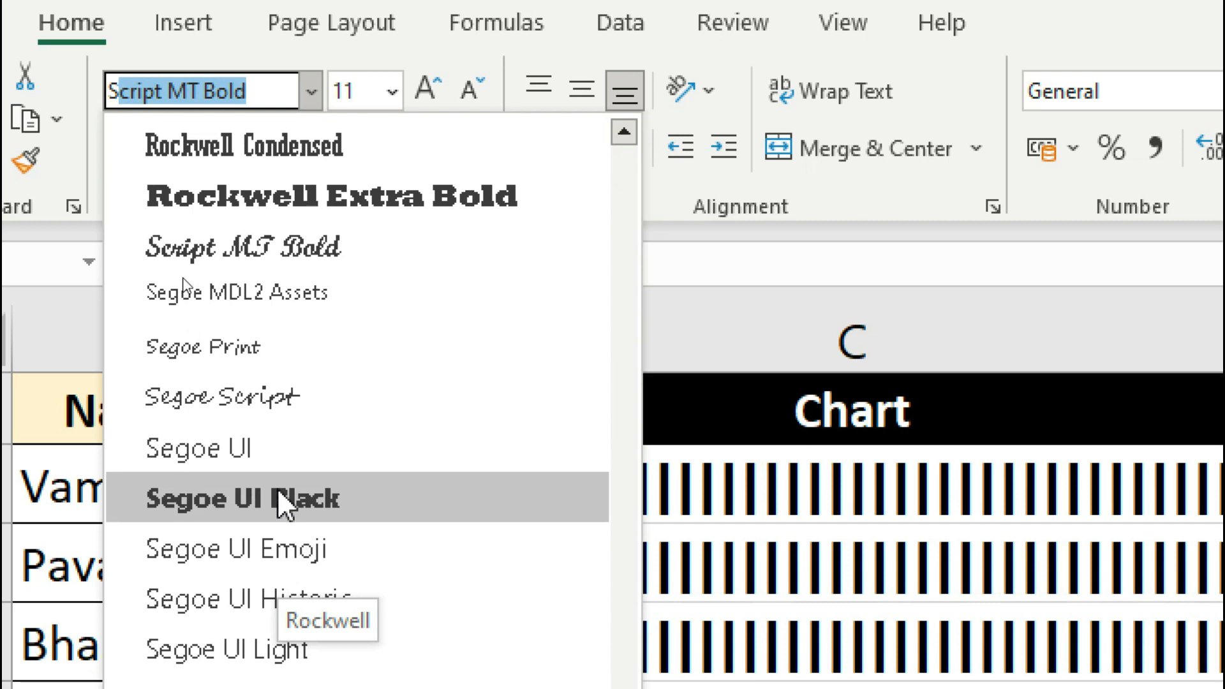
pyautogui.scroll(-3, 279, 564)
pyautogui.scroll(-3, 290, 603)
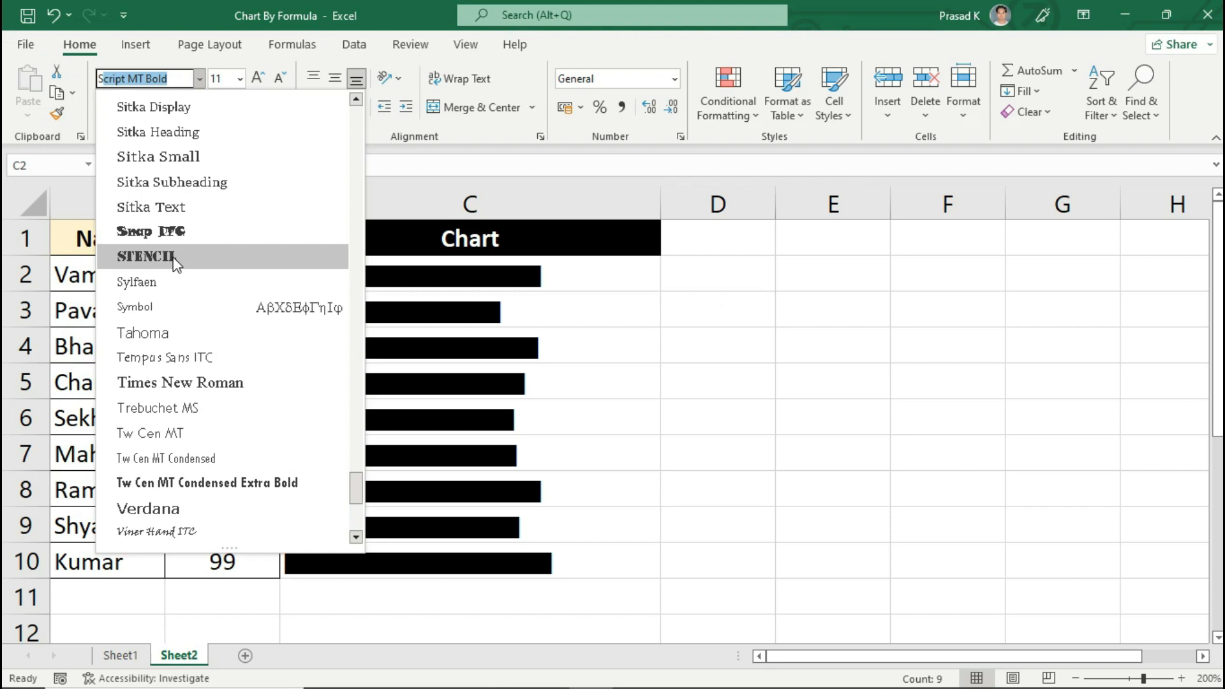
pyautogui.click(264, 460)
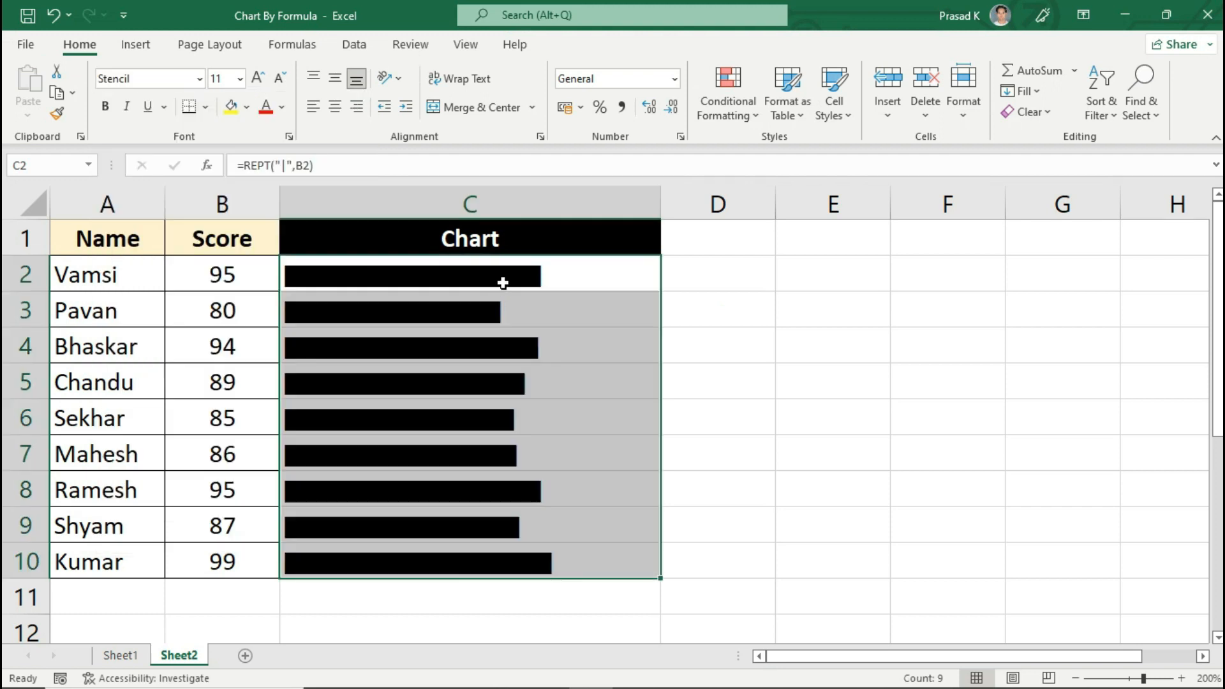
# - Change the score in cell B3 on Sheet2 to 75
pyautogui.click(1007, 478)
pyautogui.moveTo(555, 275); pyautogui.dragTo(542, 563)
pyautogui.click(570, 346)
pyautogui.click(234, 315)
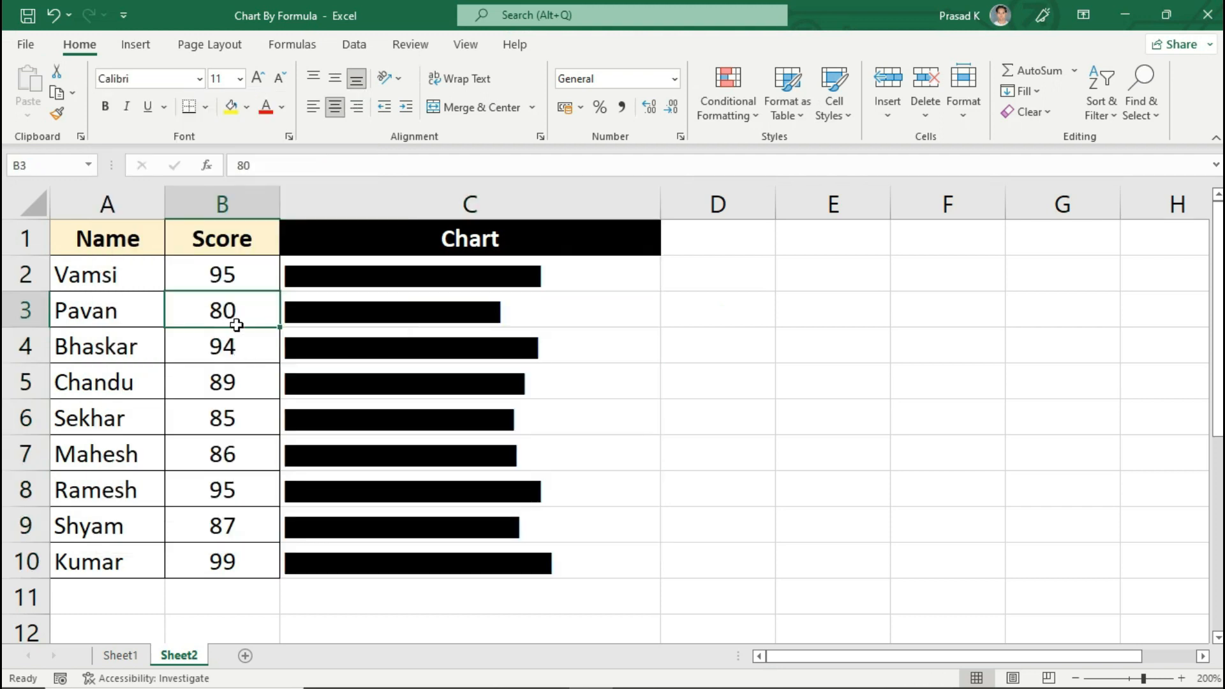
pyautogui.write('75')
pyautogui.press('Return')
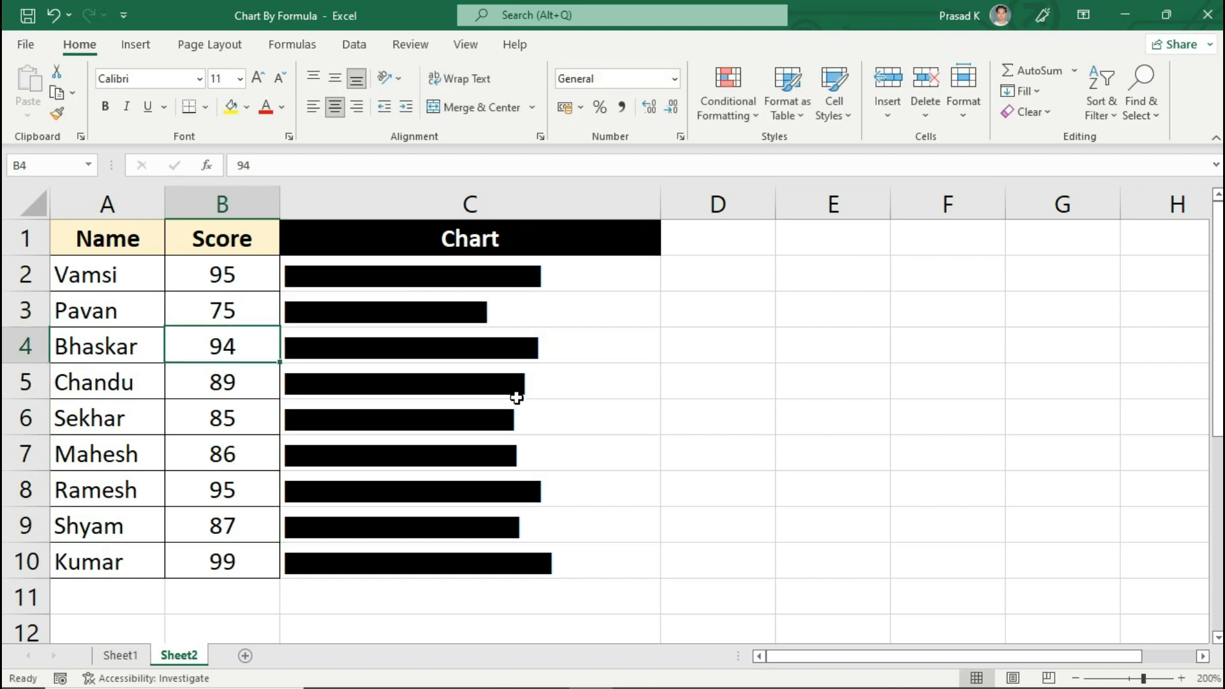
# - Set the score in cell B6 to 45 and the score in cell B8 to 72
pyautogui.click(224, 423)
pyautogui.write('45')
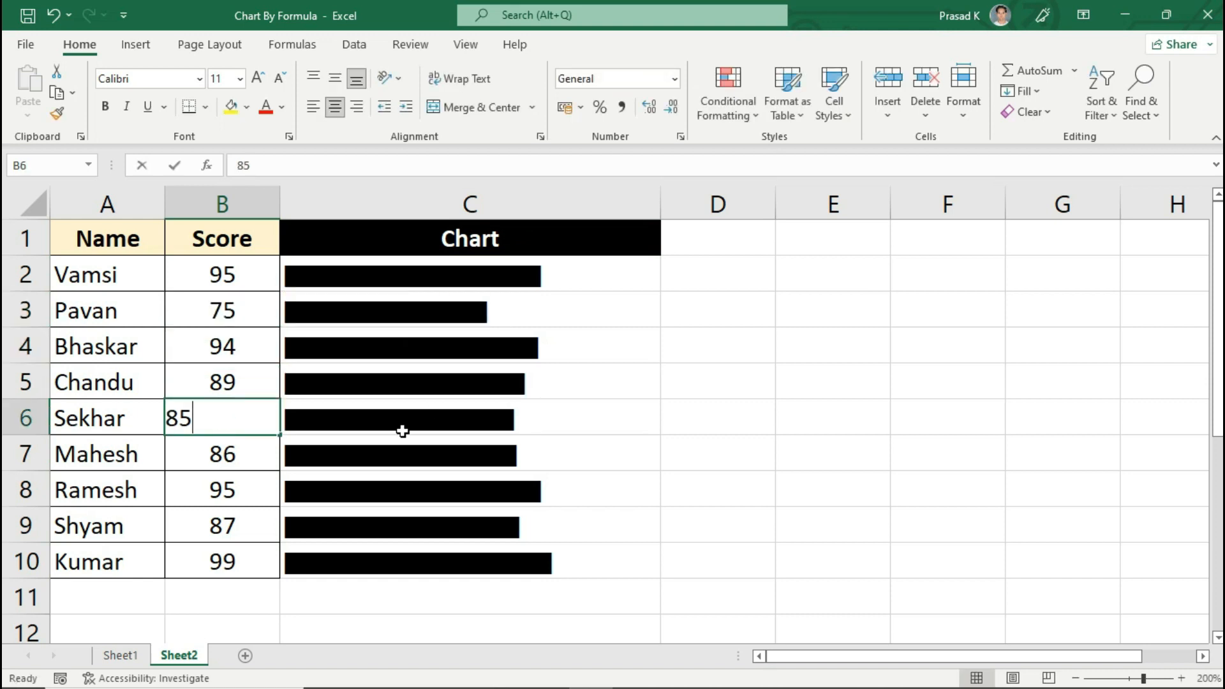
pyautogui.press('Return')
pyautogui.write('2')
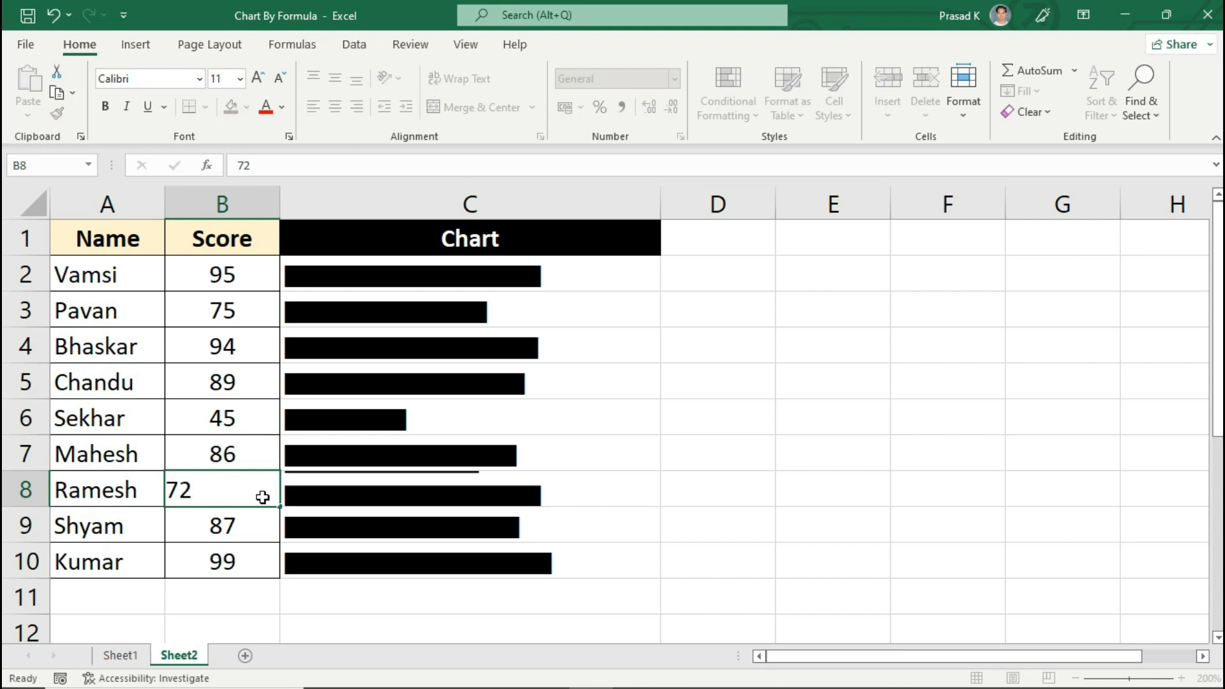
pyautogui.press('Return')
# - Set the score in cell B5 to 65 and the score in cell B8 to 89
pyautogui.click(248, 385)
pyautogui.doubleClick(249, 385)
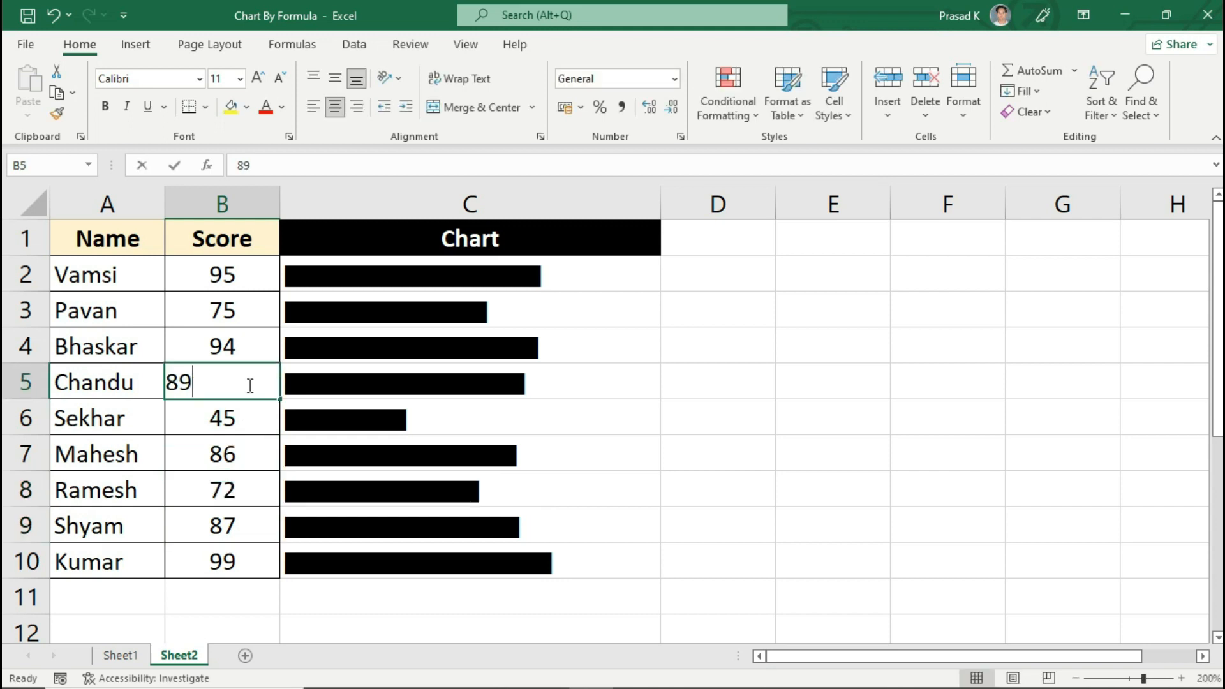
pyautogui.press('BackSpace')
pyautogui.press('BackSpace')
pyautogui.write('65')
pyautogui.press('Return')
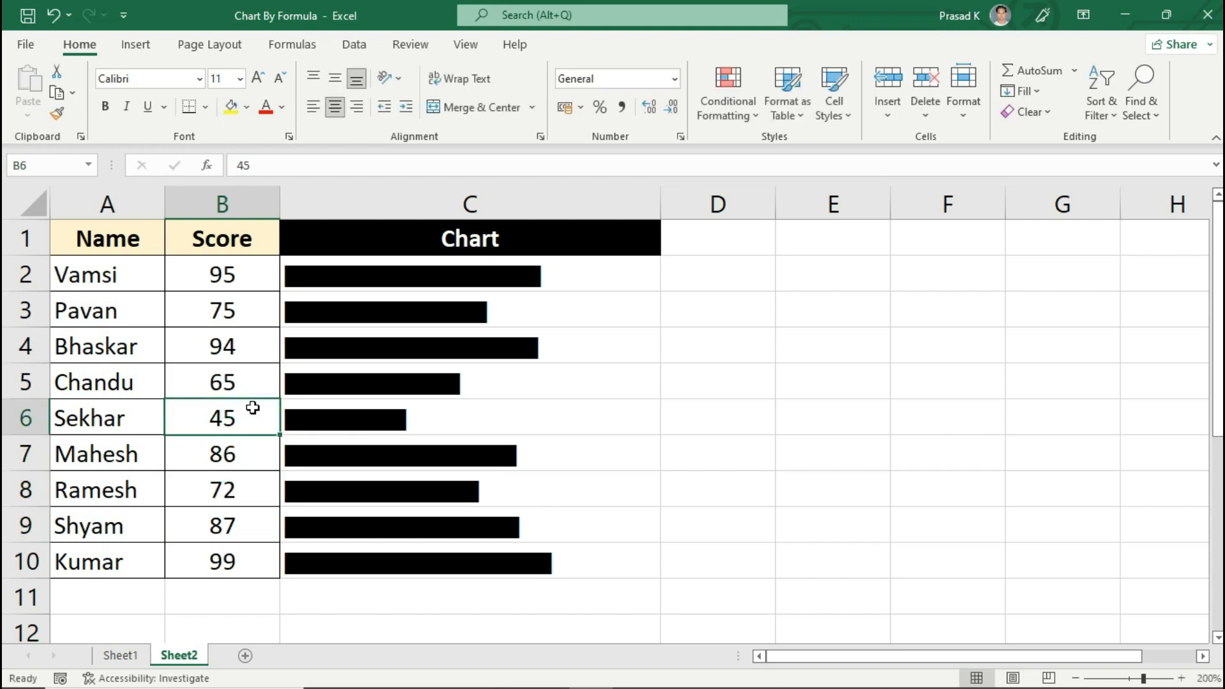
pyautogui.click(241, 497)
pyautogui.write('89')
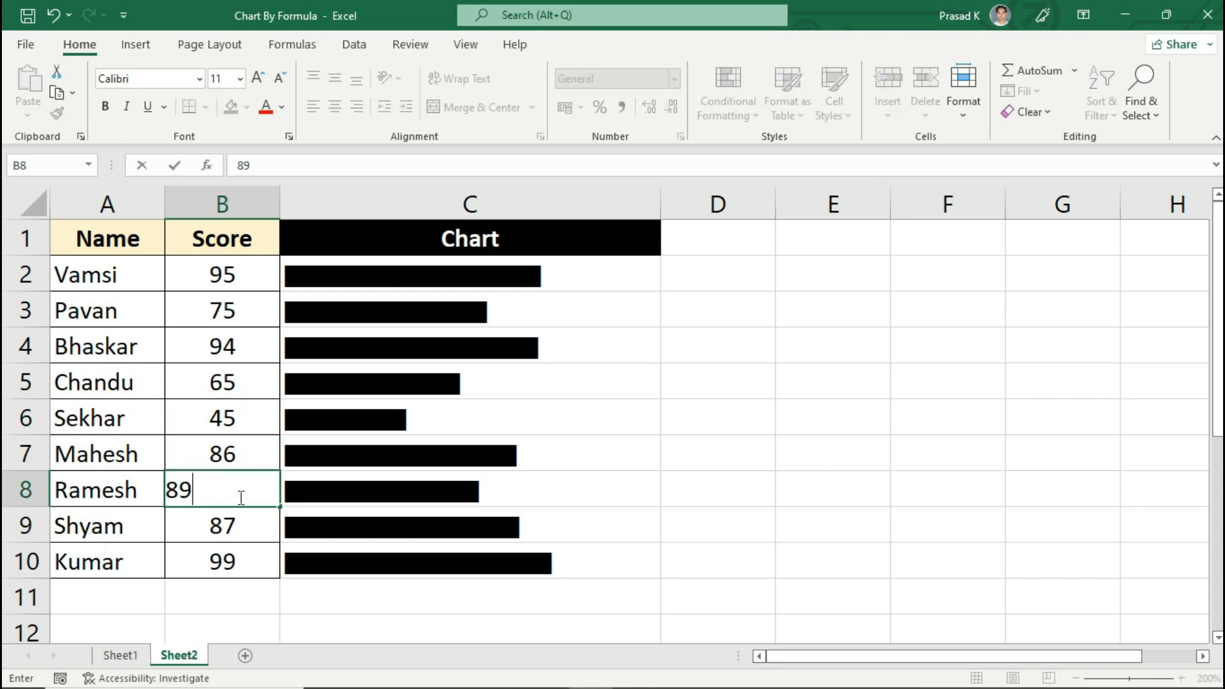
pyautogui.press('Return')
# - Set the font colour of the REPT bars in C2:C10 to the standard green
pyautogui.moveTo(508, 281); pyautogui.dragTo(510, 561)
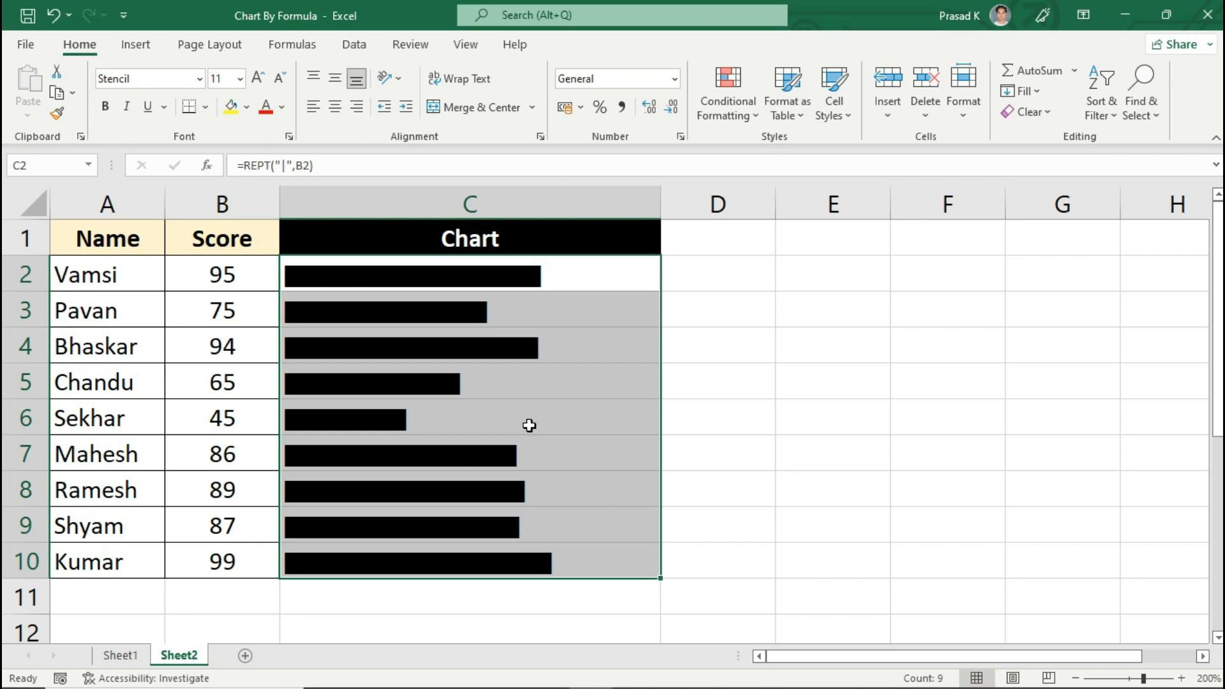
pyautogui.moveTo(529, 287); pyautogui.dragTo(522, 562)
pyautogui.click(281, 108)
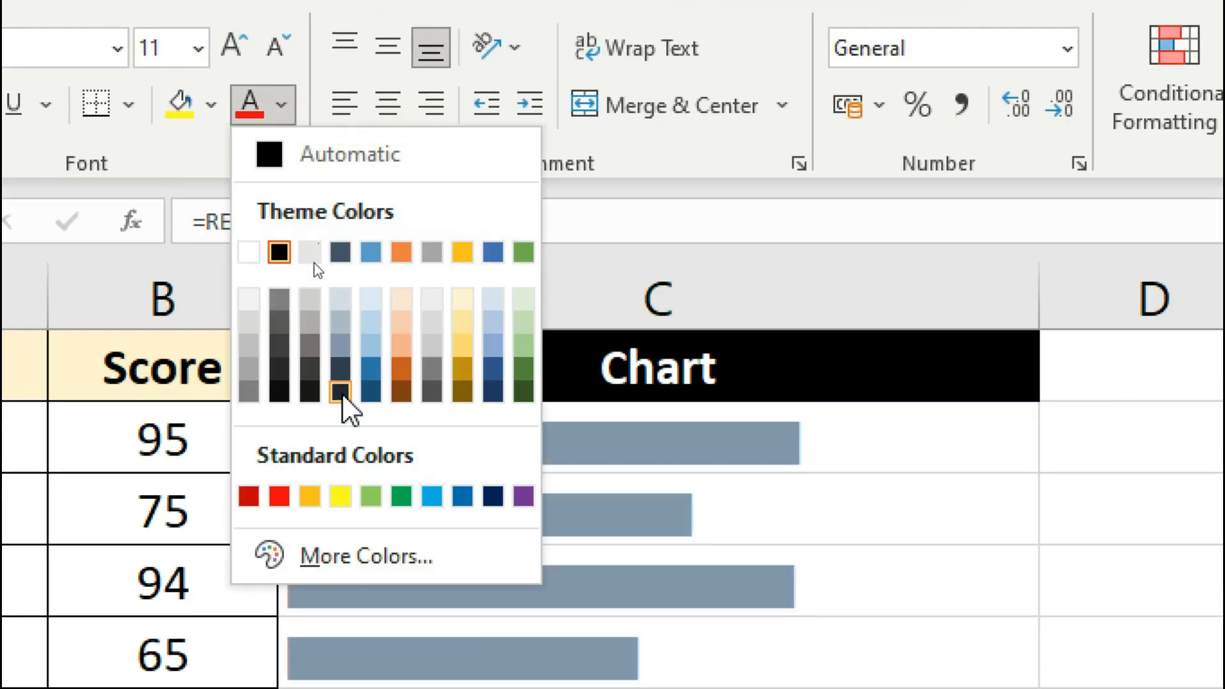
pyautogui.click(412, 498)
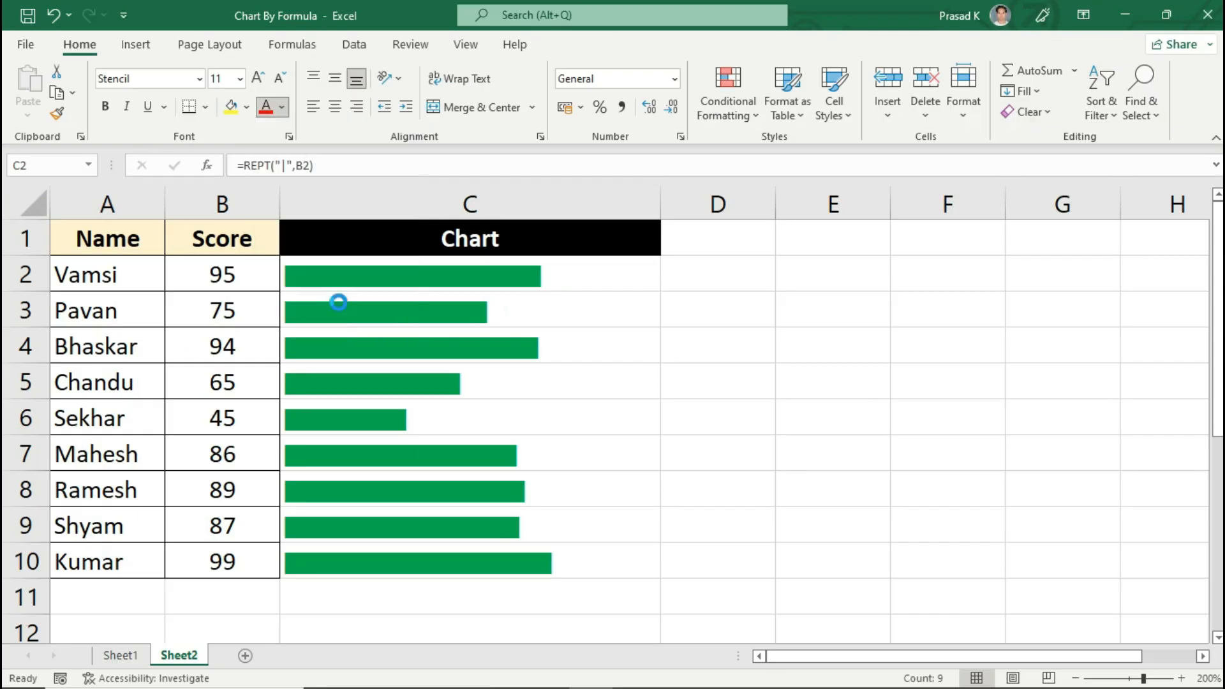
pyautogui.click(441, 382)
pyautogui.moveTo(525, 273); pyautogui.dragTo(504, 490)
# - Set the score in cell B5 to 75 and the score in cell B6 to 95
pyautogui.click(259, 383)
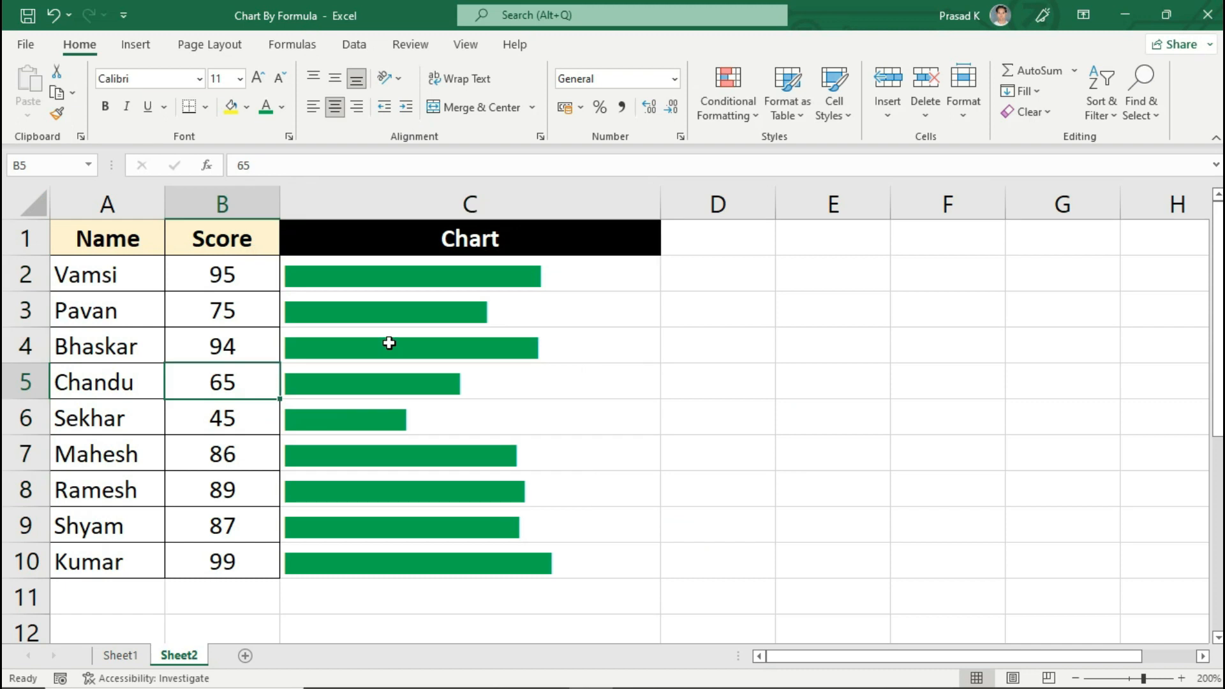
pyautogui.write('75')
pyautogui.press('Return')
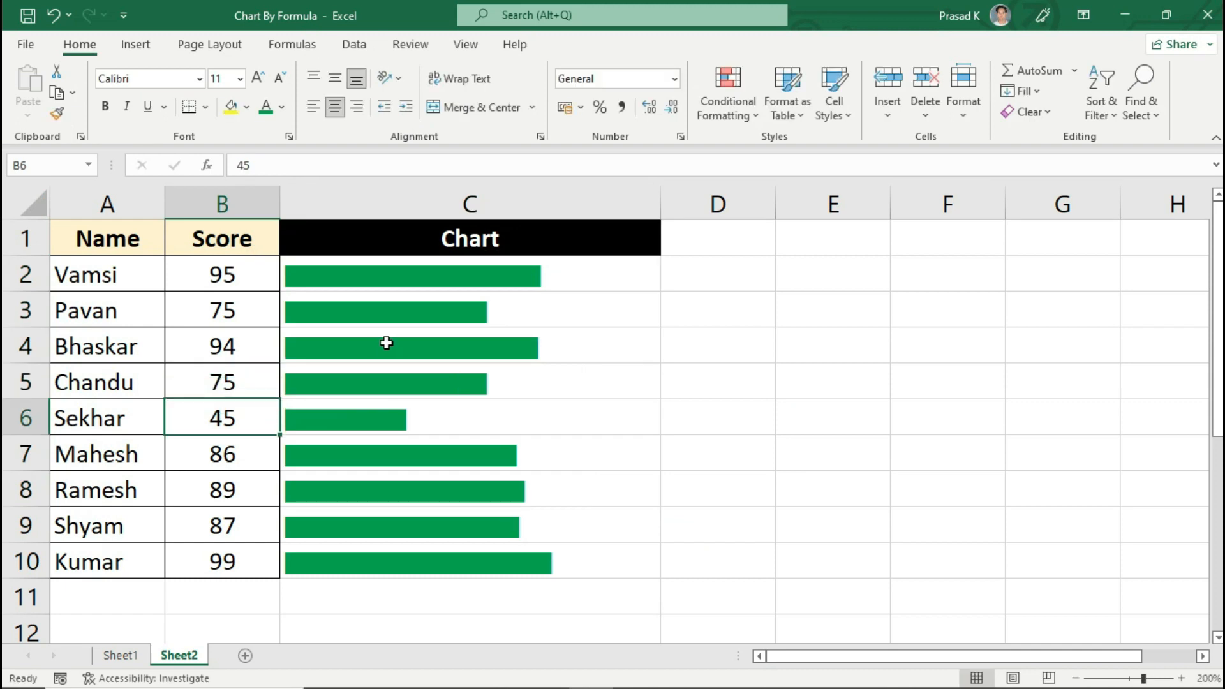
pyautogui.write('95')
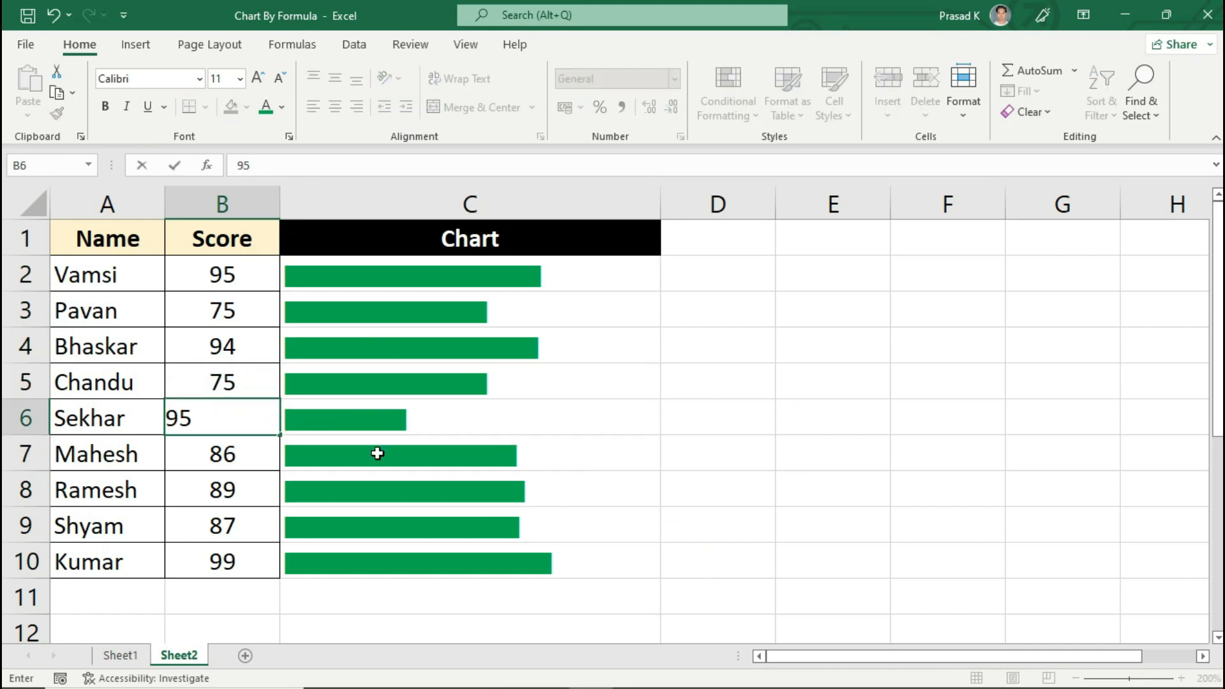
pyautogui.press('Return')
# - Examine the colour-coded bars in C2:C10 on Sheet1 against the scores in column B
pyautogui.hotkey('ctrl', 'pageup')
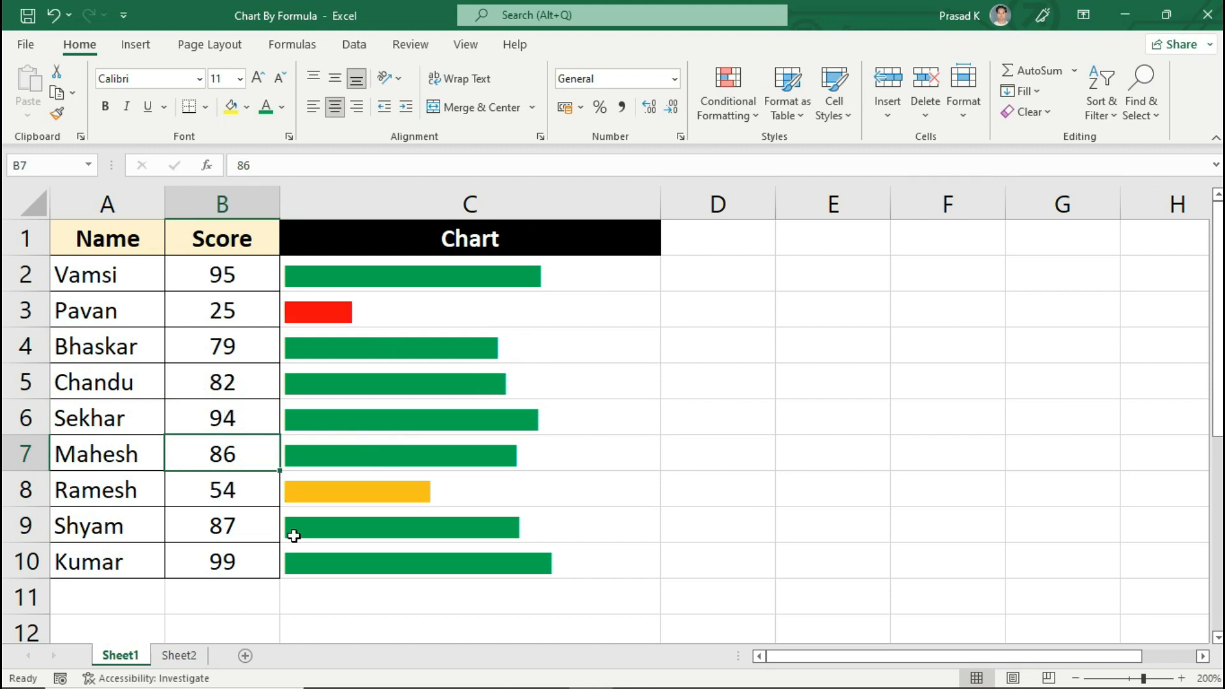
pyautogui.moveTo(244, 275); pyautogui.dragTo(249, 562)
pyautogui.click(546, 267)
pyautogui.moveTo(545, 267); pyautogui.dragTo(543, 554)
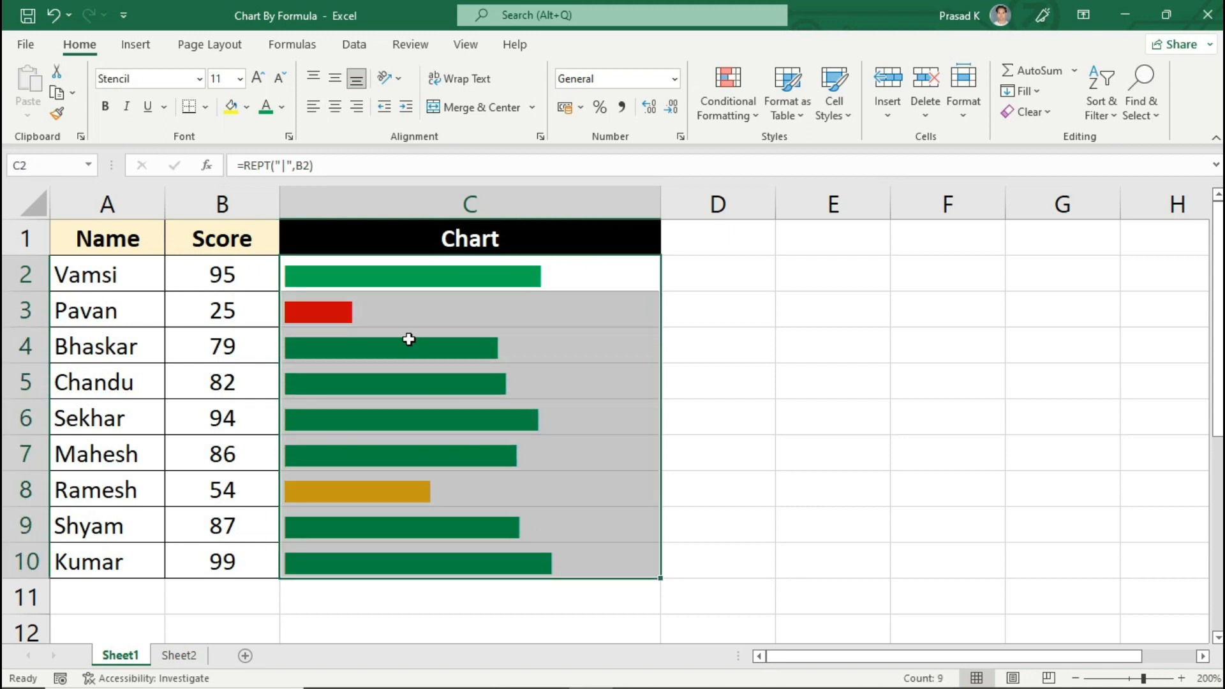
pyautogui.click(402, 321)
pyautogui.click(451, 493)
pyautogui.click(450, 457)
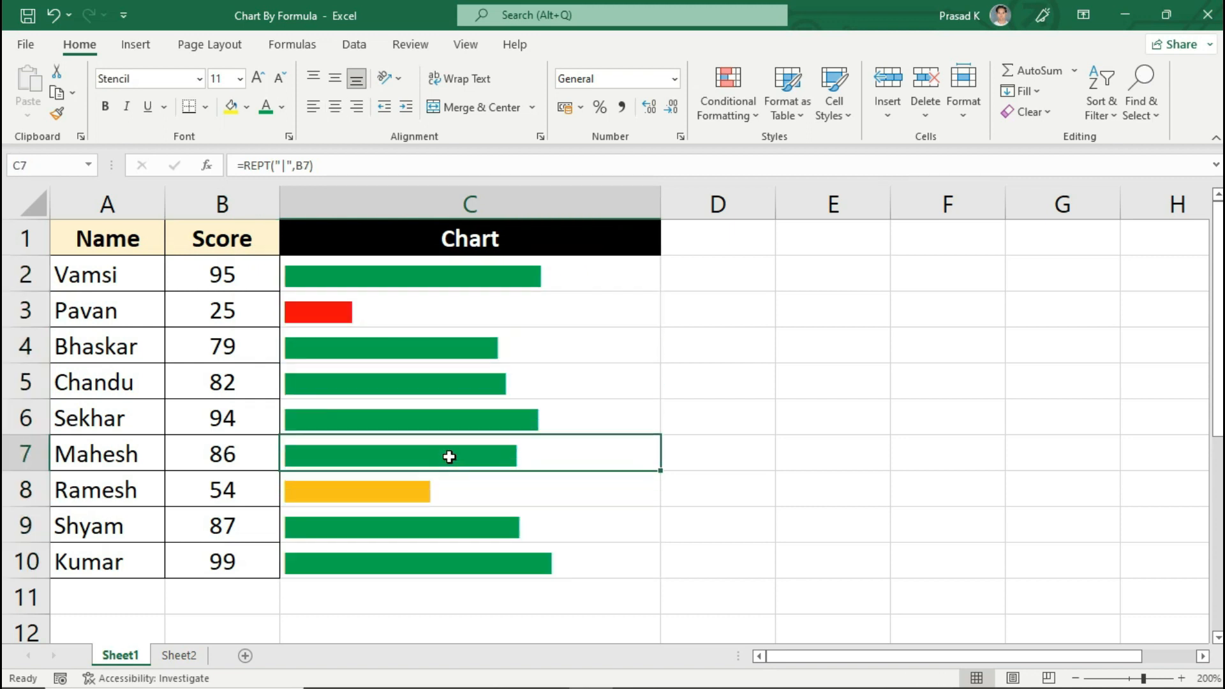
# - On Sheet2, start a formula-based conditional formatting rule for C2:C10 with the formula =$B2<=35
pyautogui.click(179, 655)
pyautogui.moveTo(536, 375); pyautogui.dragTo(560, 553)
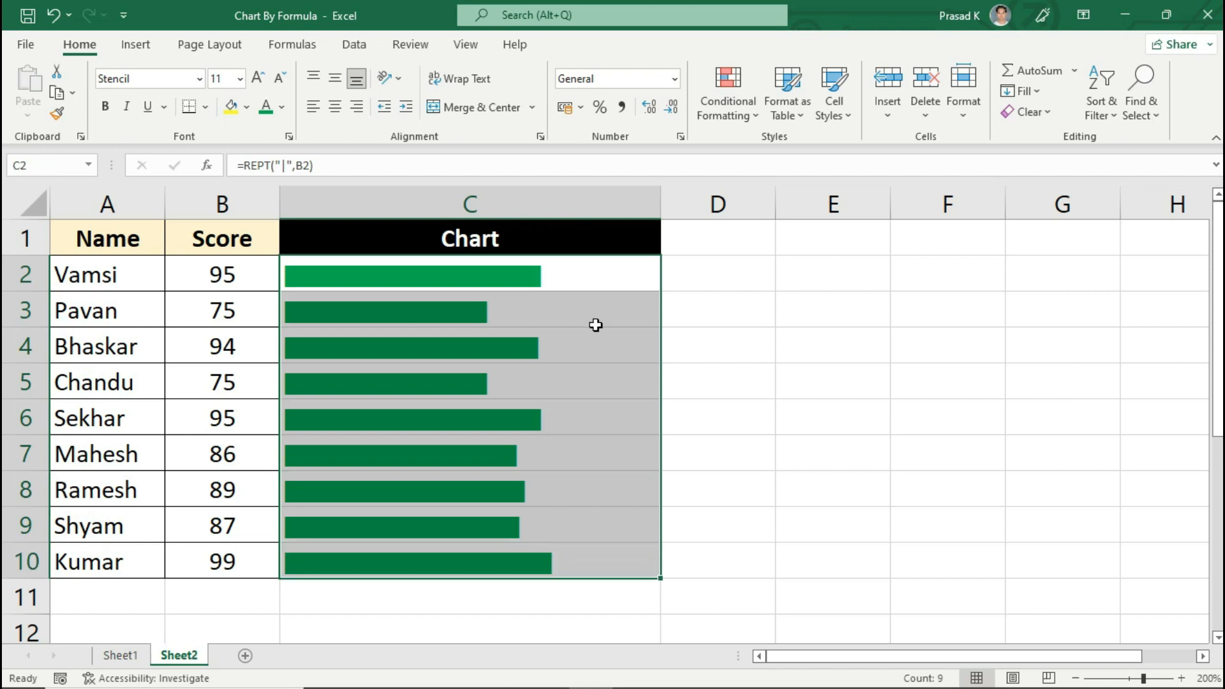
pyautogui.moveTo(585, 274); pyautogui.dragTo(587, 547)
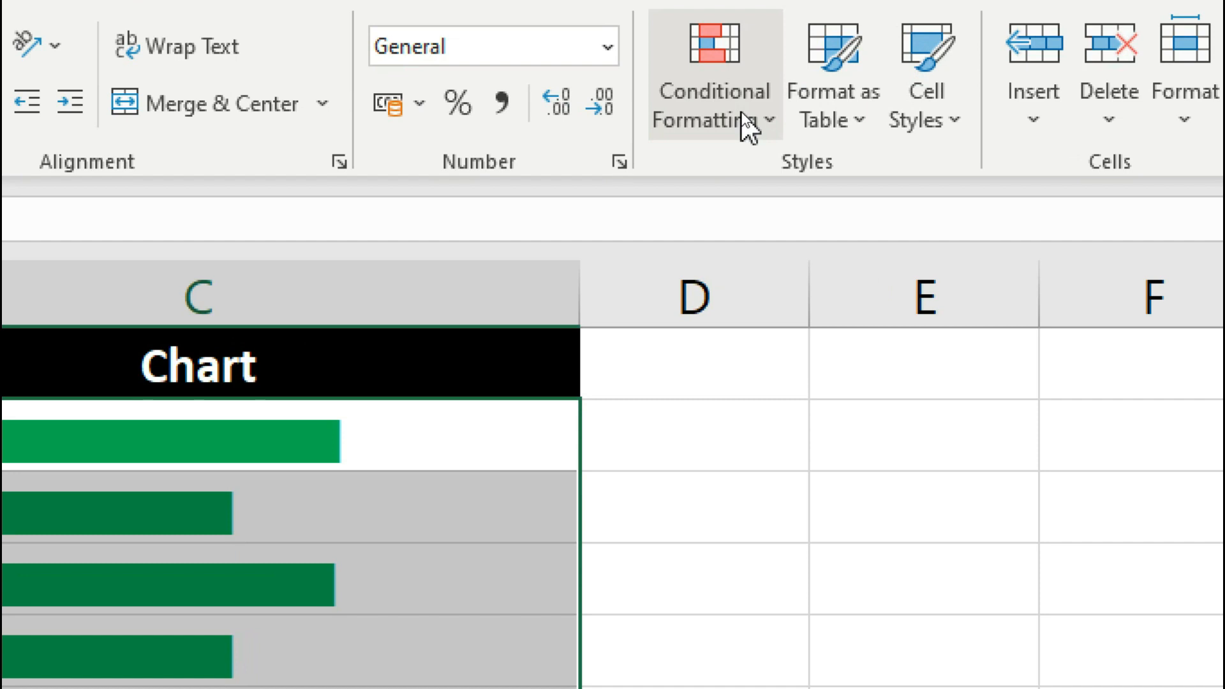
pyautogui.click(743, 119)
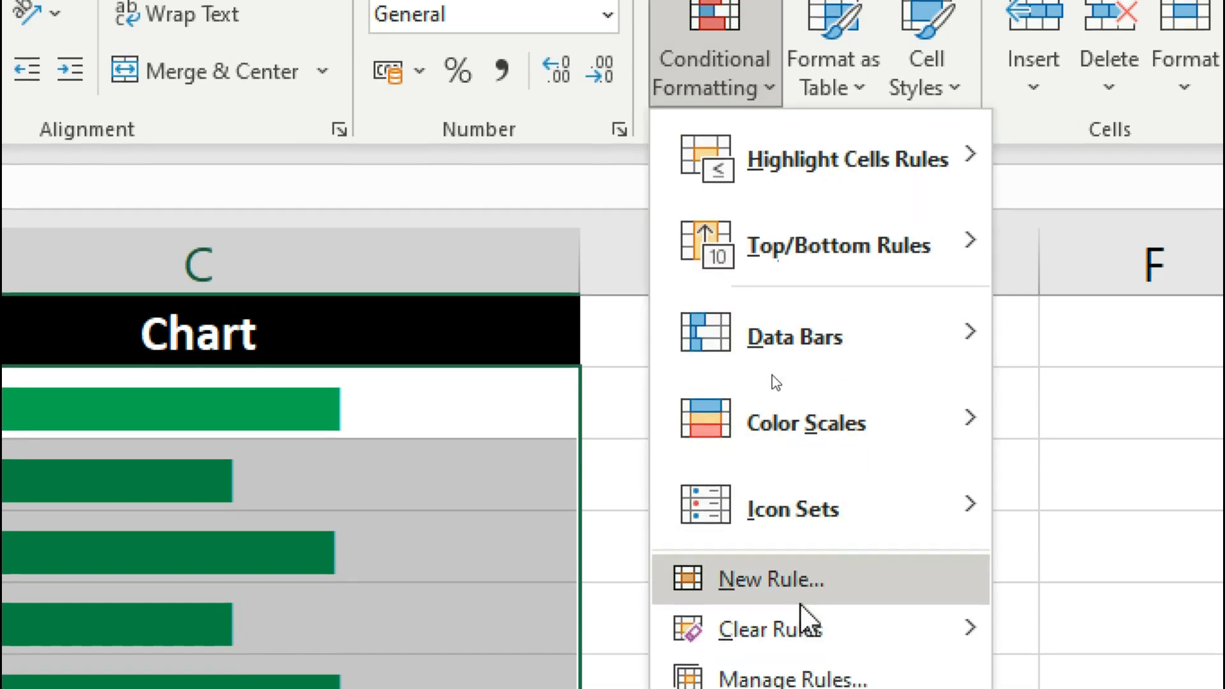
pyautogui.click(805, 582)
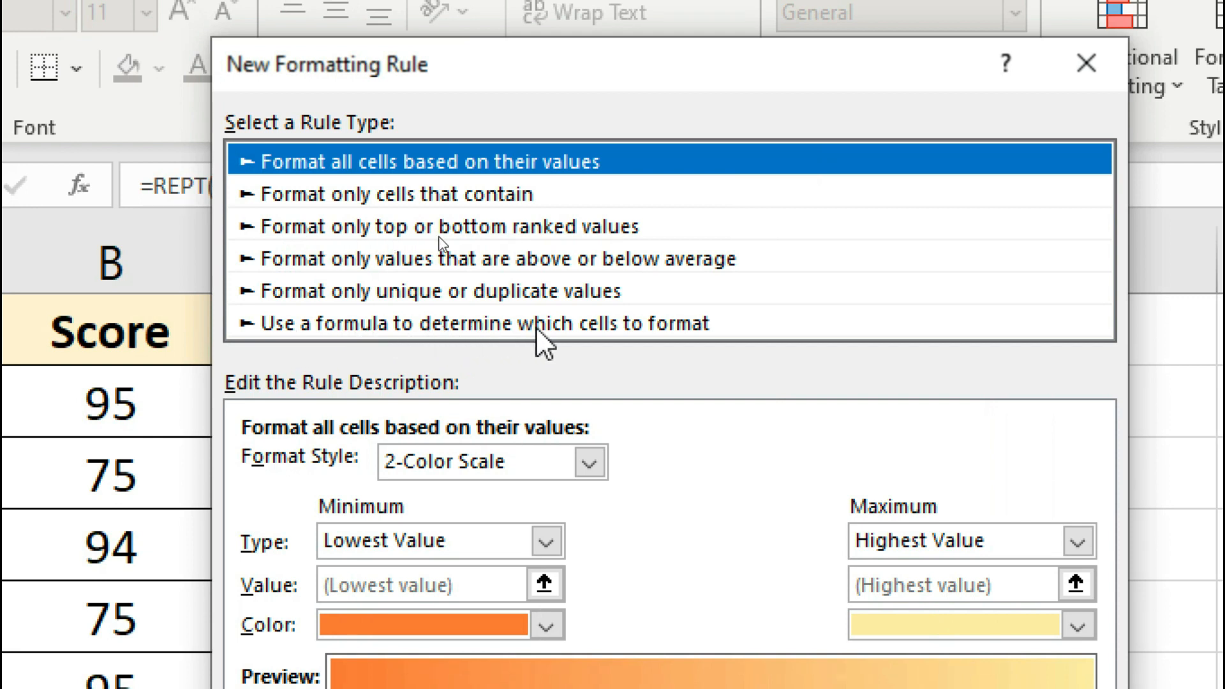
pyautogui.click(480, 327)
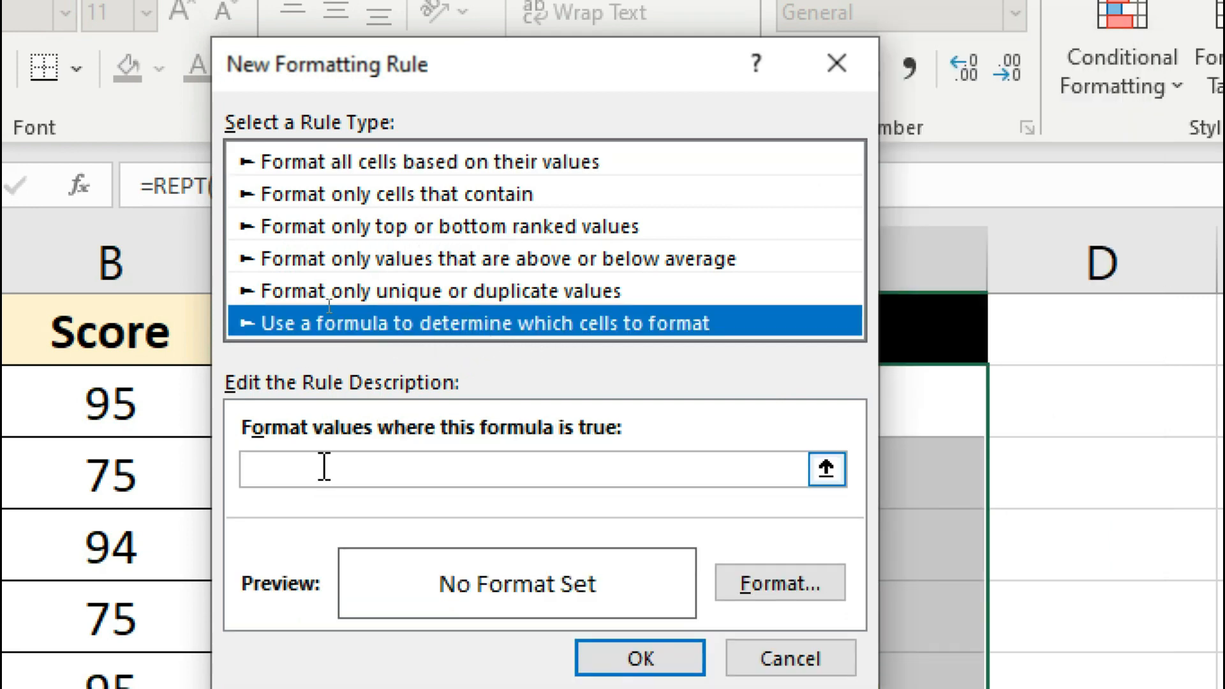
pyautogui.click(324, 467)
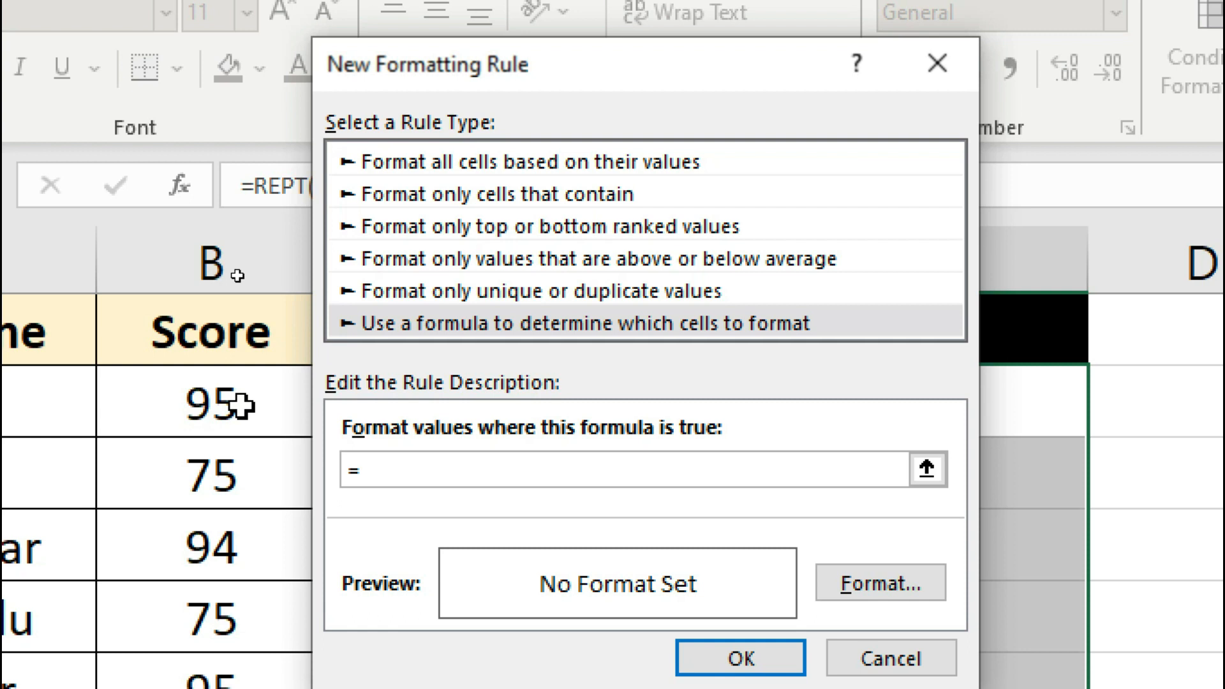
pyautogui.click(222, 401)
pyautogui.moveTo(492, 78); pyautogui.dragTo(561, 73)
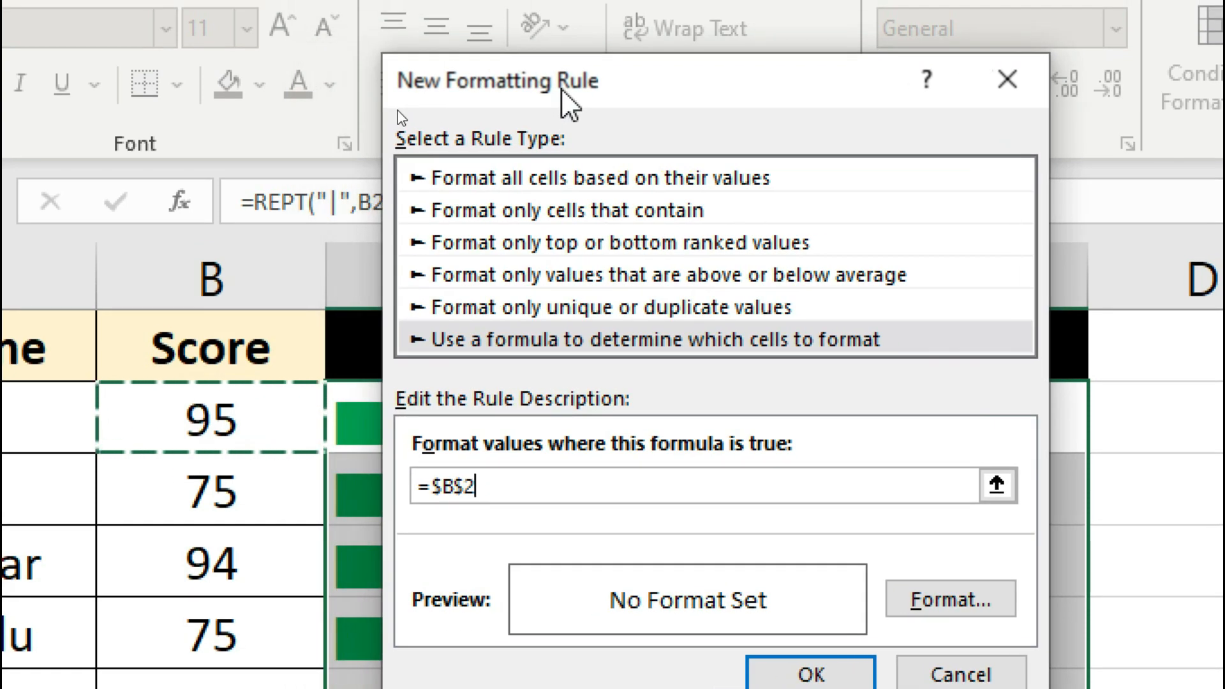
pyautogui.click(466, 488)
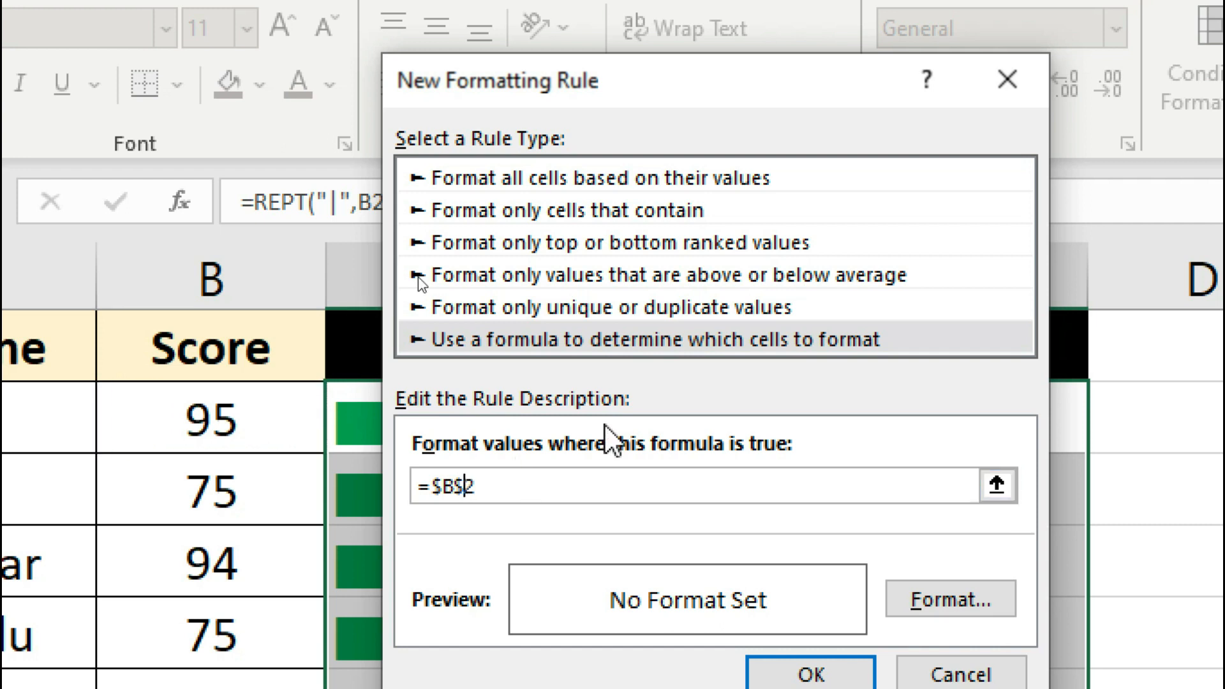
pyautogui.press('BackSpace')
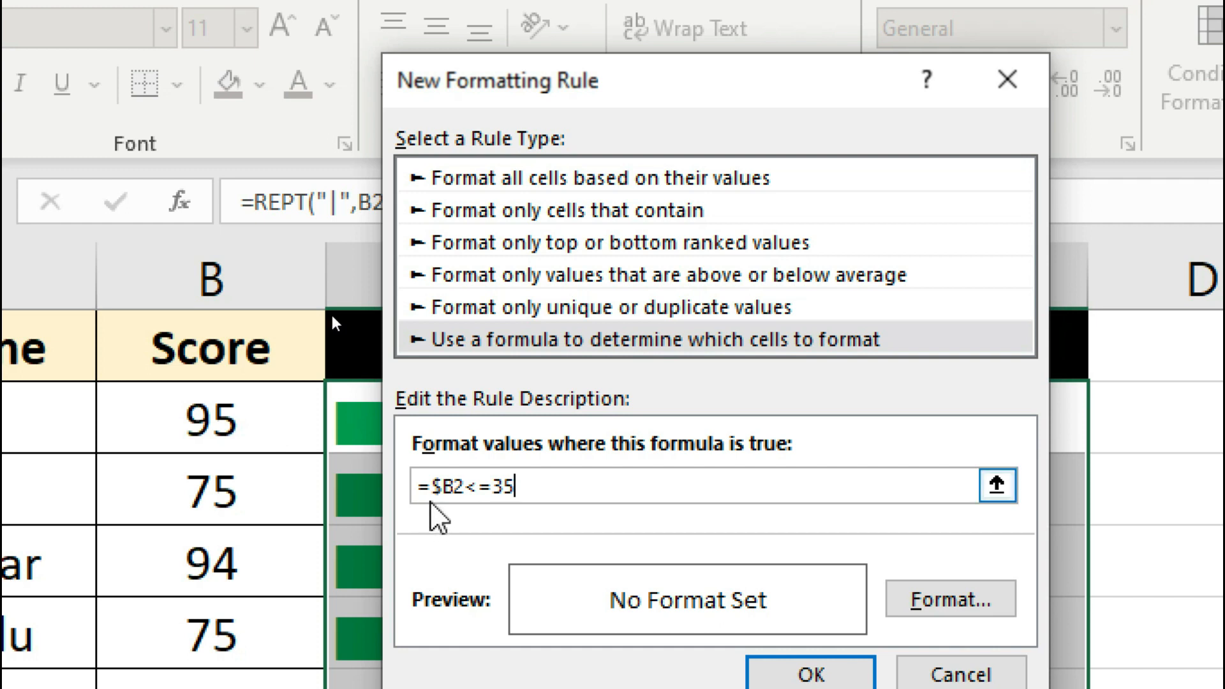
# - Give the rule a red font colour and apply it to the selected bars
pyautogui.click(928, 608)
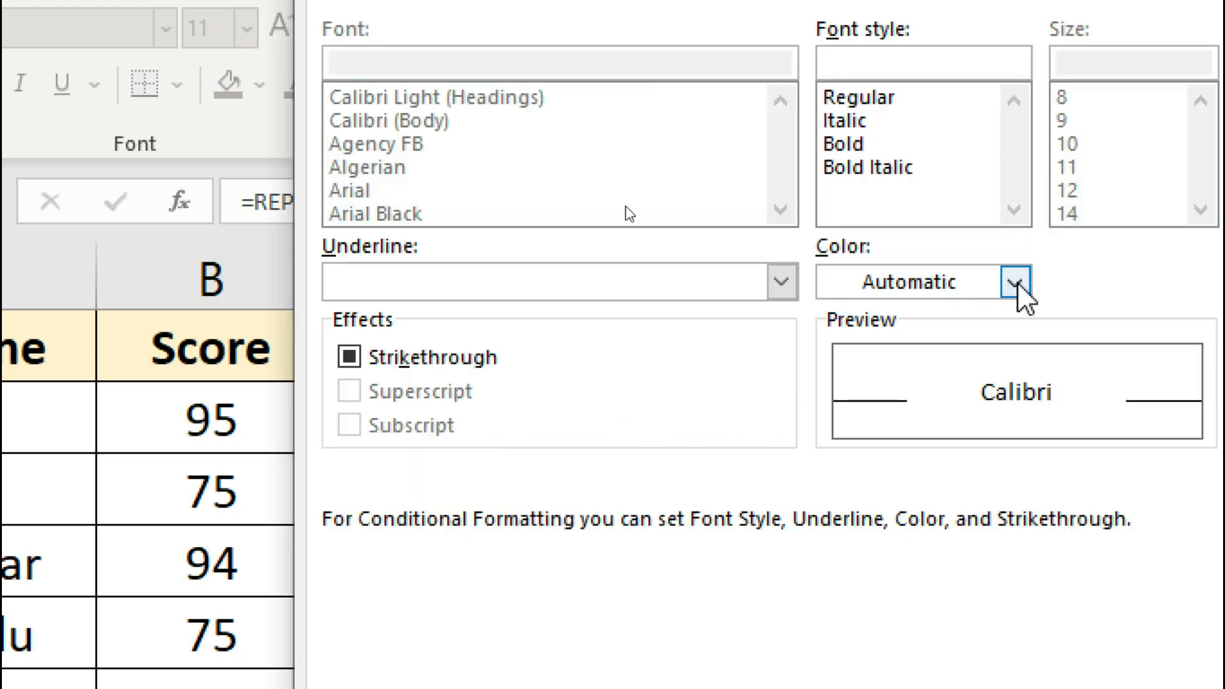
pyautogui.click(1016, 283)
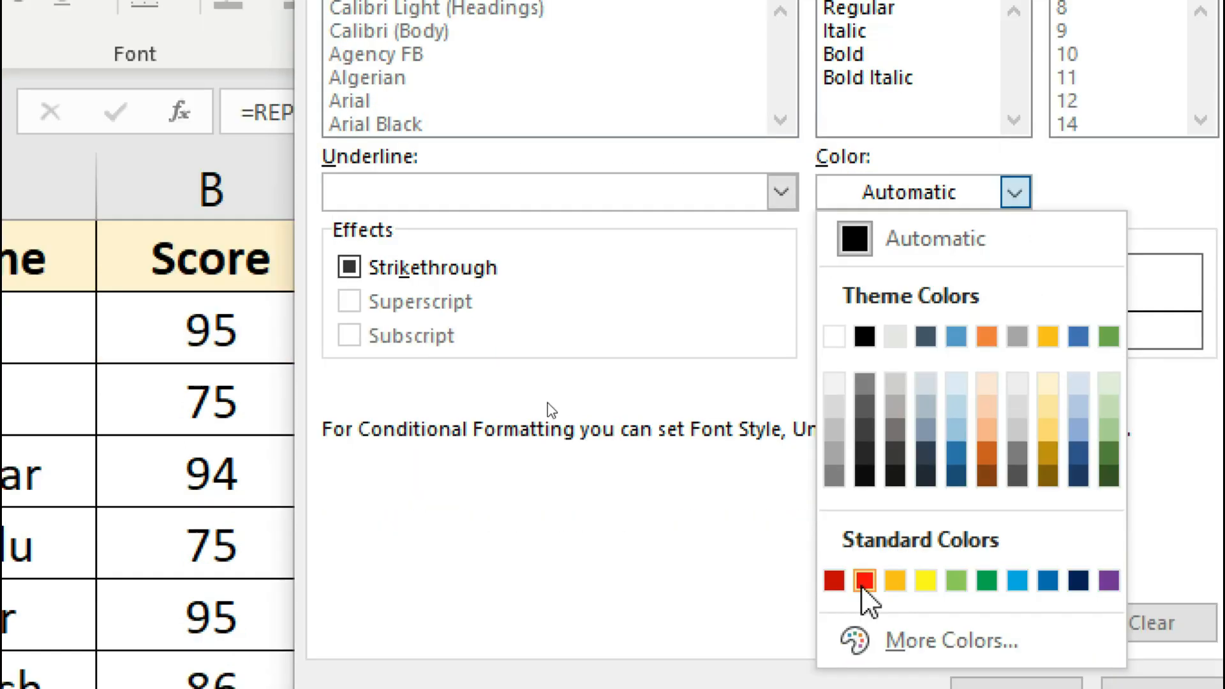
pyautogui.click(866, 582)
pyautogui.click(995, 683)
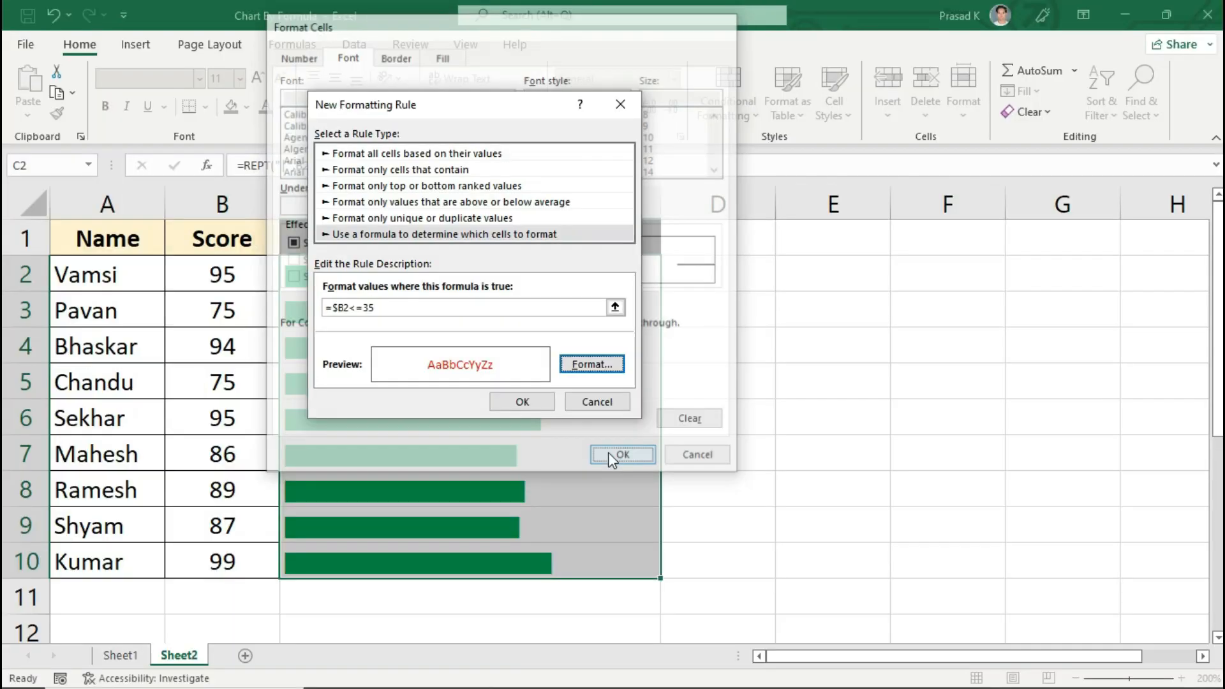
pyautogui.click(825, 599)
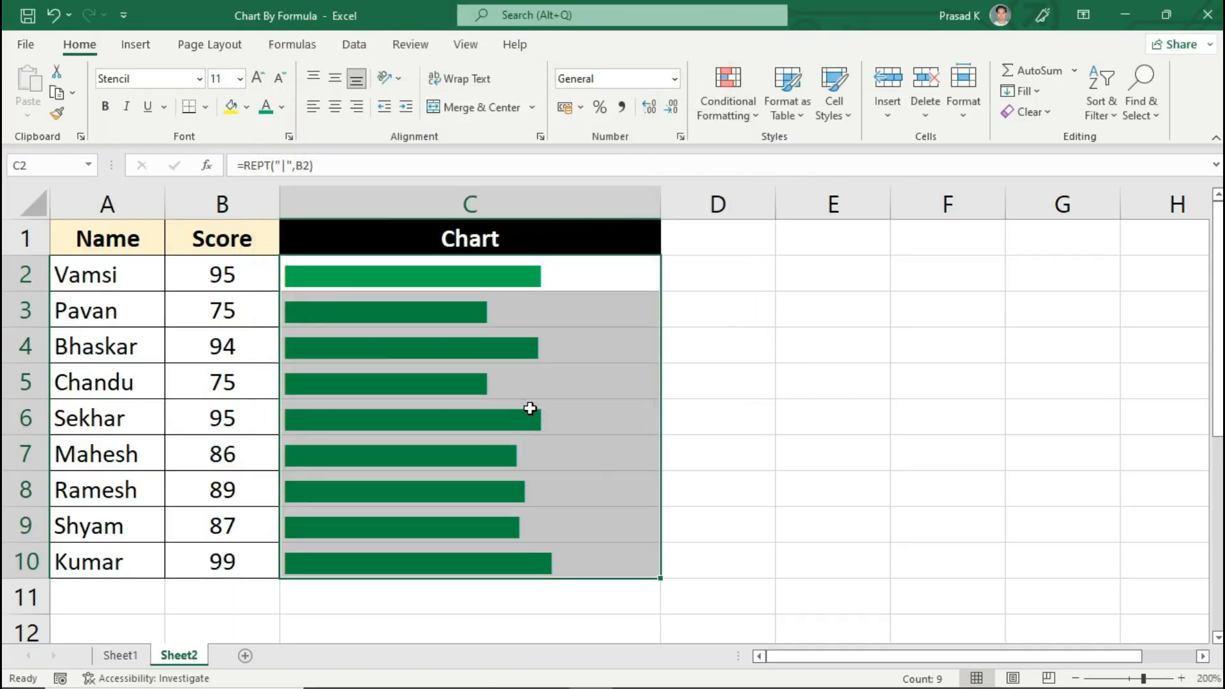
# - Test the red rule by setting the score in cell B5 to 35 and finally to 34
pyautogui.hotkey('ctrl', 'z')
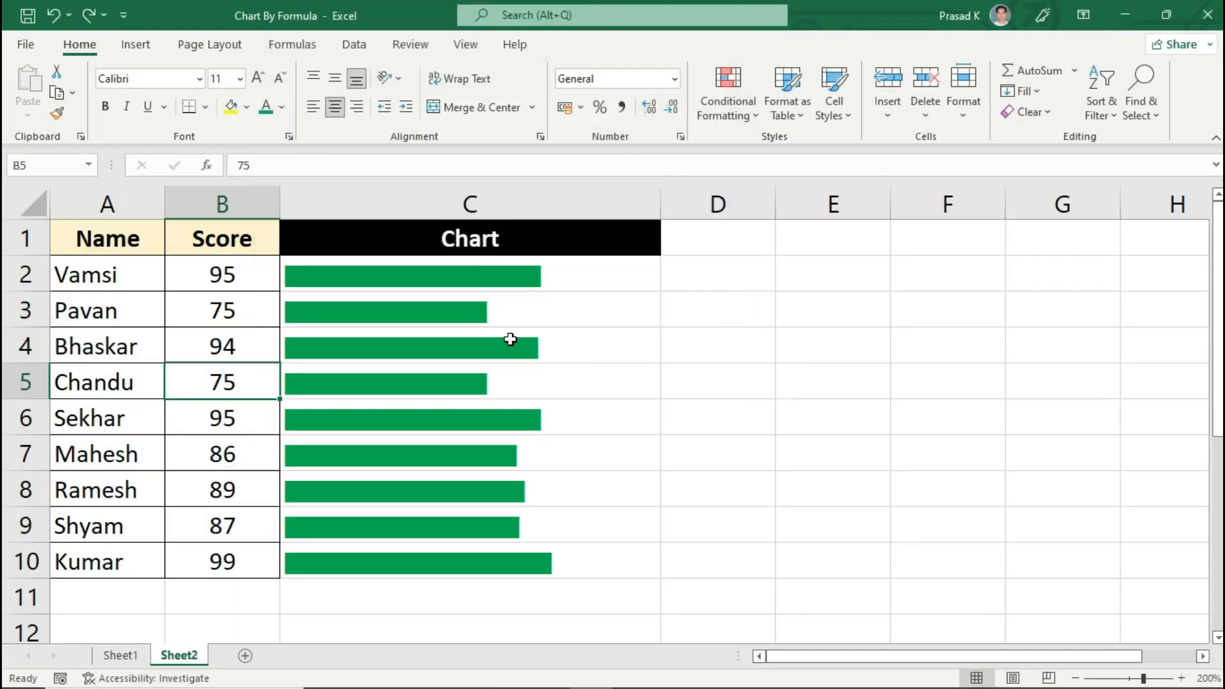
pyautogui.write('35')
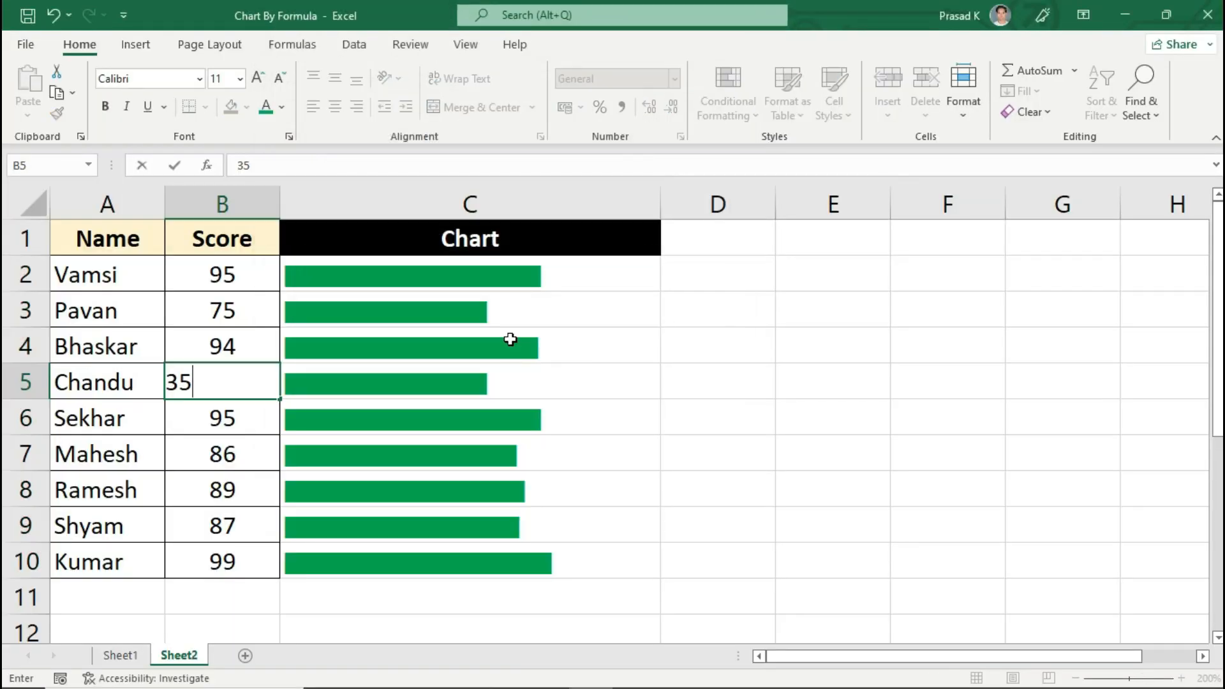
pyautogui.press('Return')
pyautogui.press('Up')
pyautogui.write('3')
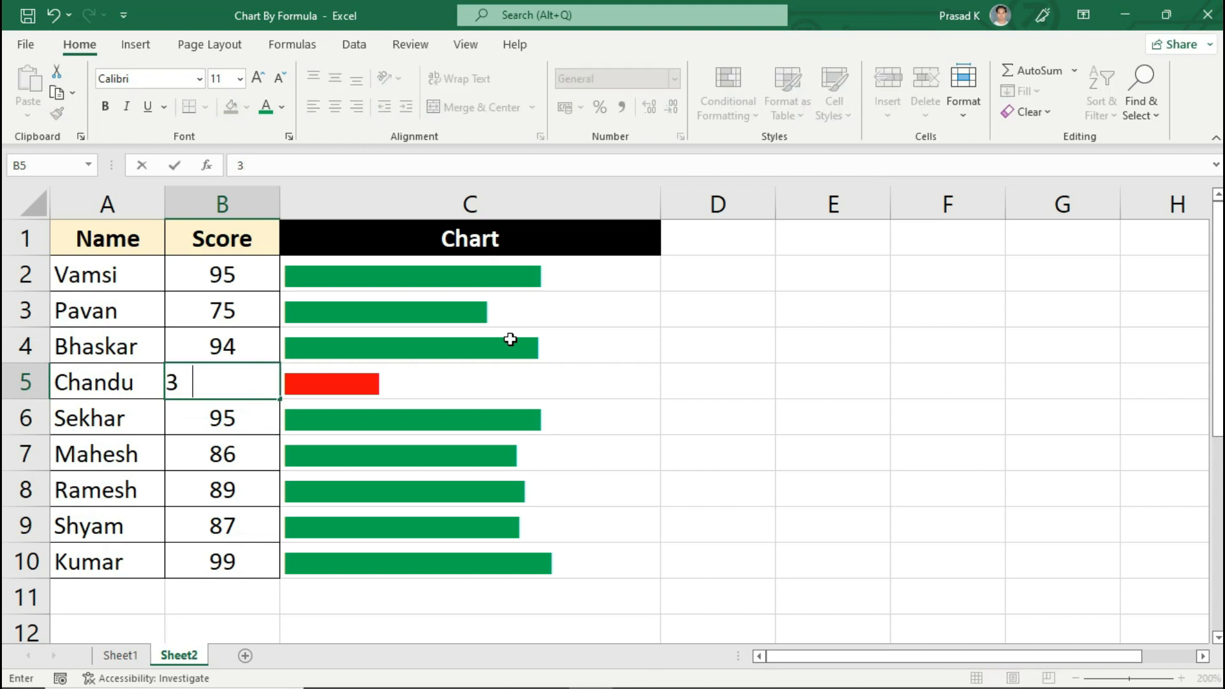
pyautogui.write('4')
pyautogui.press('Return')
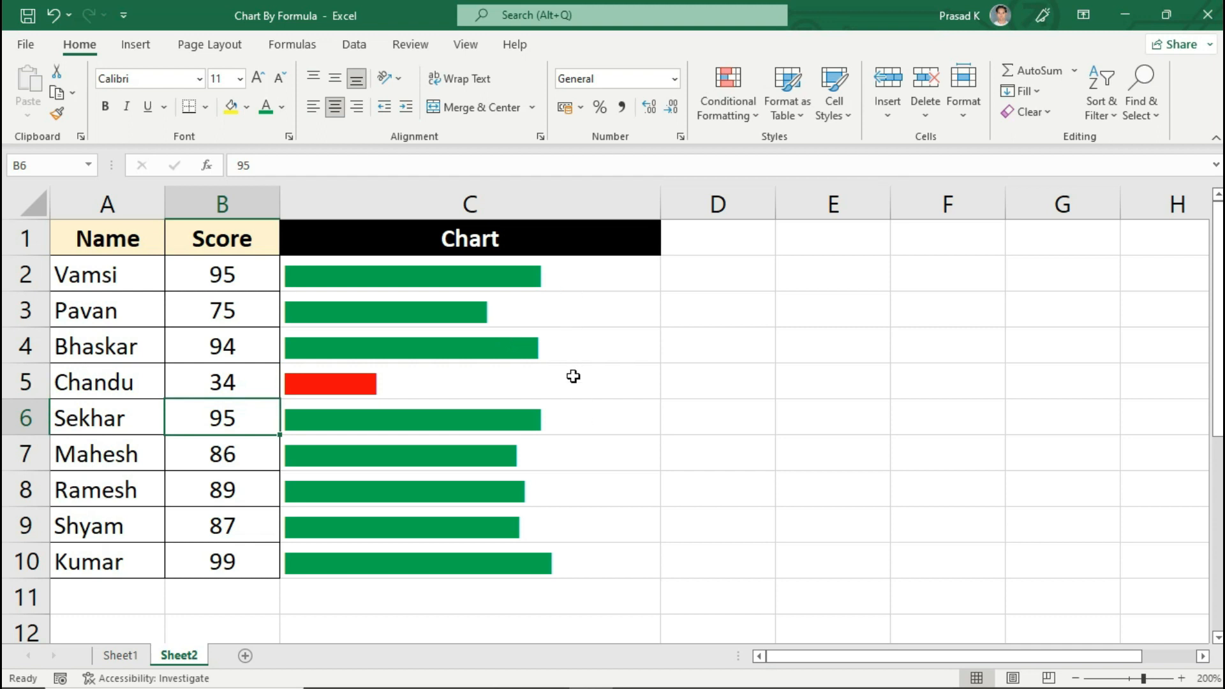
# - Start another formula-based conditional formatting rule for C2:C10 with the formula =$B2>35
pyautogui.moveTo(588, 271); pyautogui.dragTo(563, 554)
pyautogui.click(737, 118)
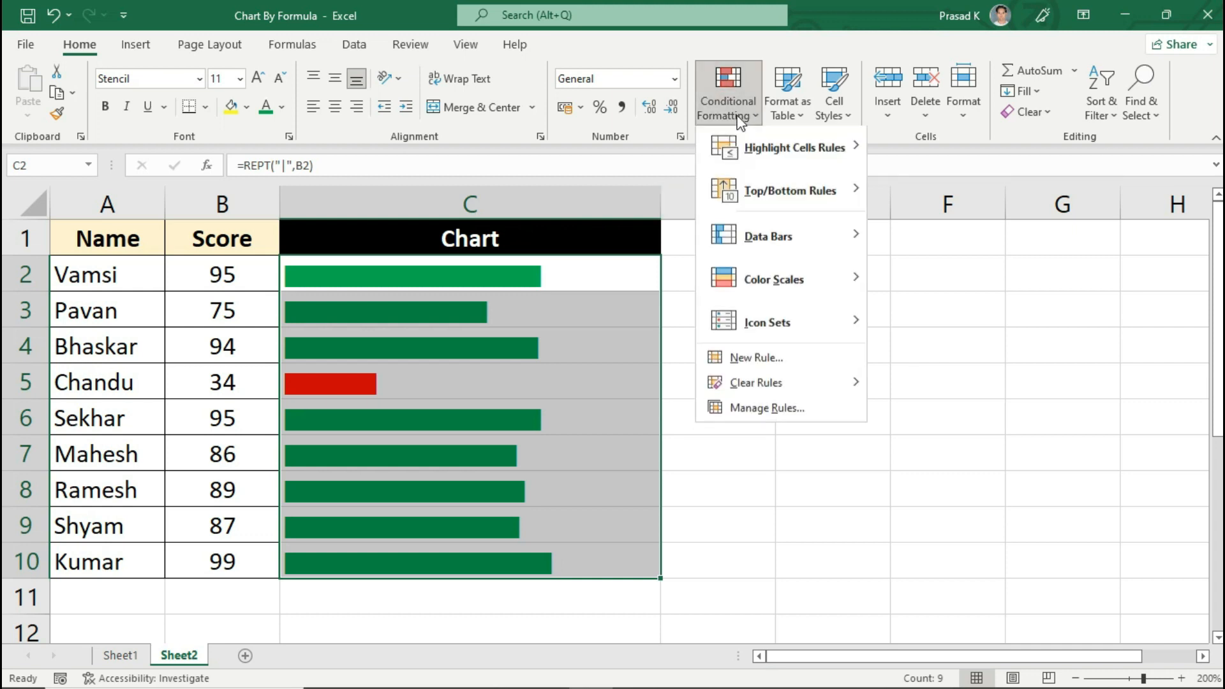
pyautogui.click(744, 361)
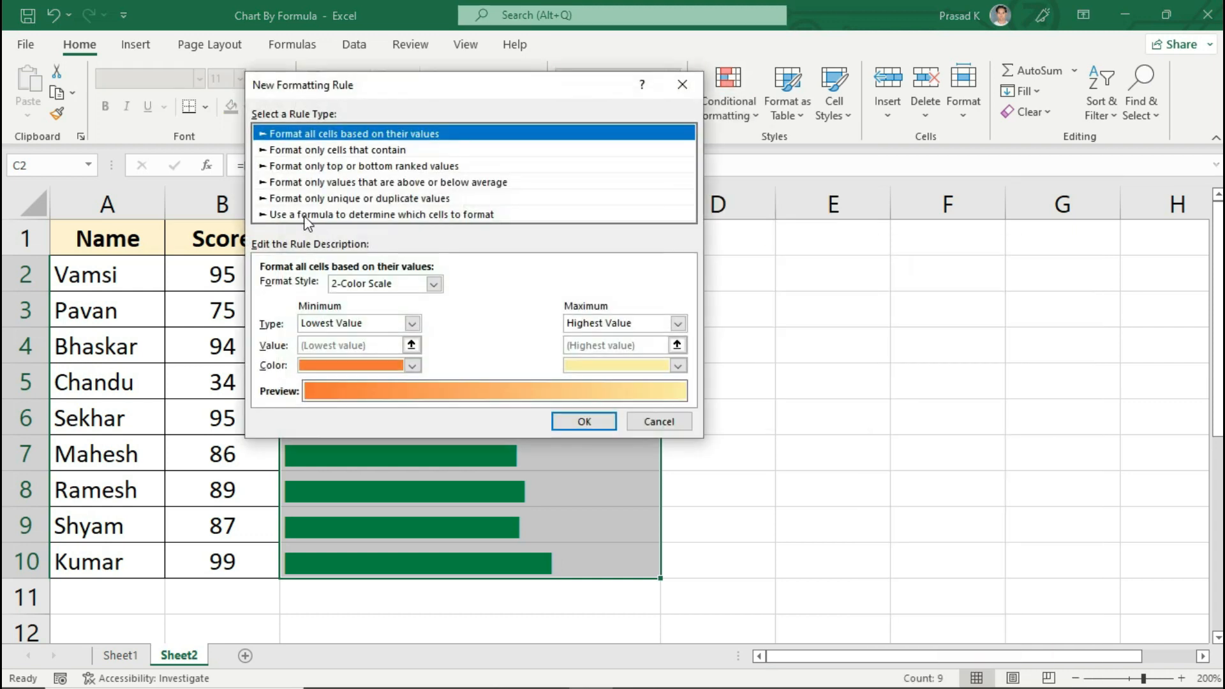
pyautogui.click(330, 216)
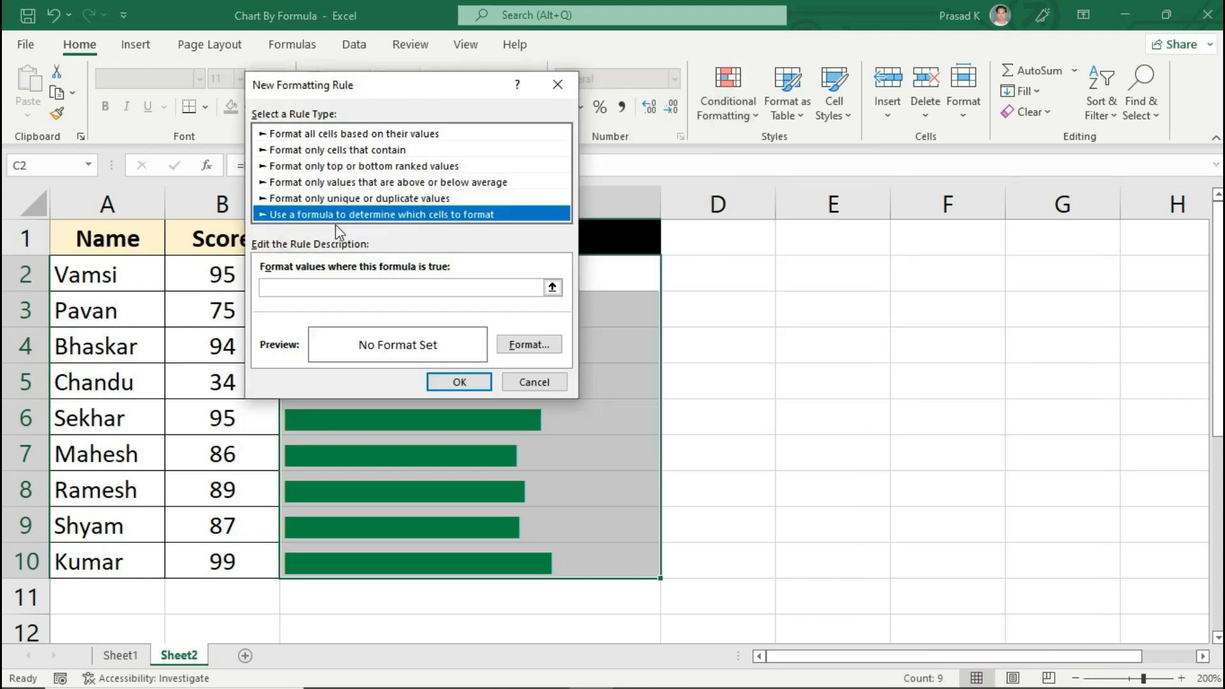
pyautogui.moveTo(336, 97); pyautogui.dragTo(405, 131)
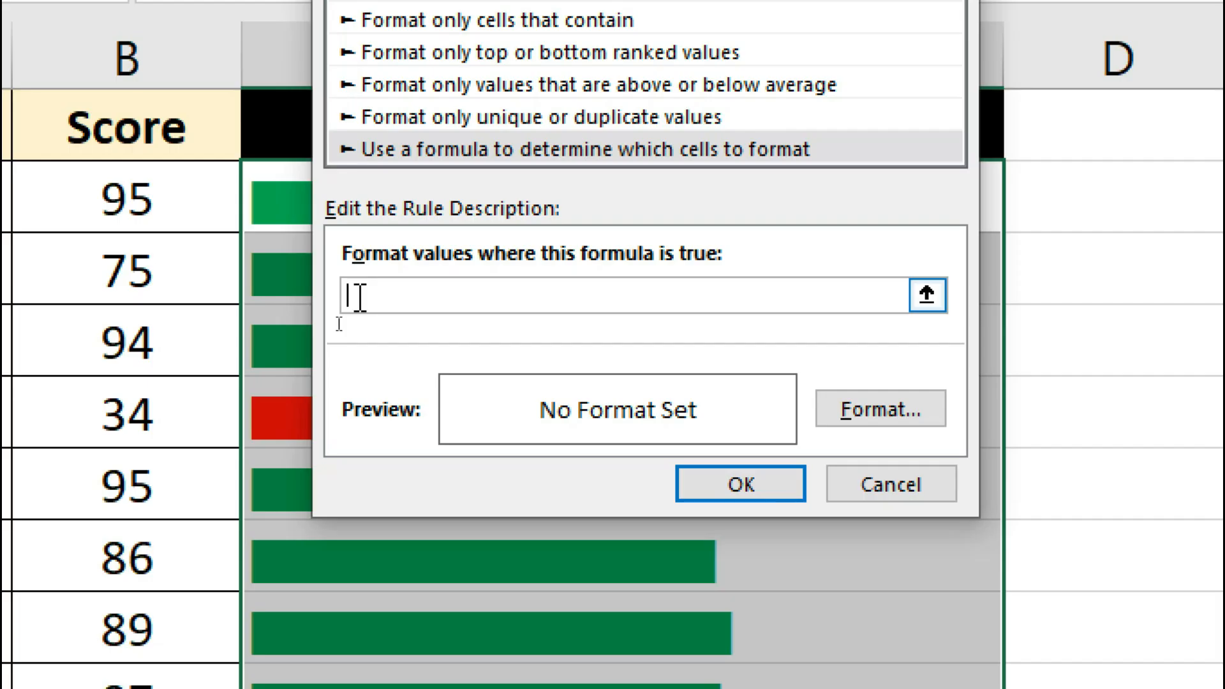
pyautogui.click(360, 297)
pyautogui.write('=')
pyautogui.click(135, 191)
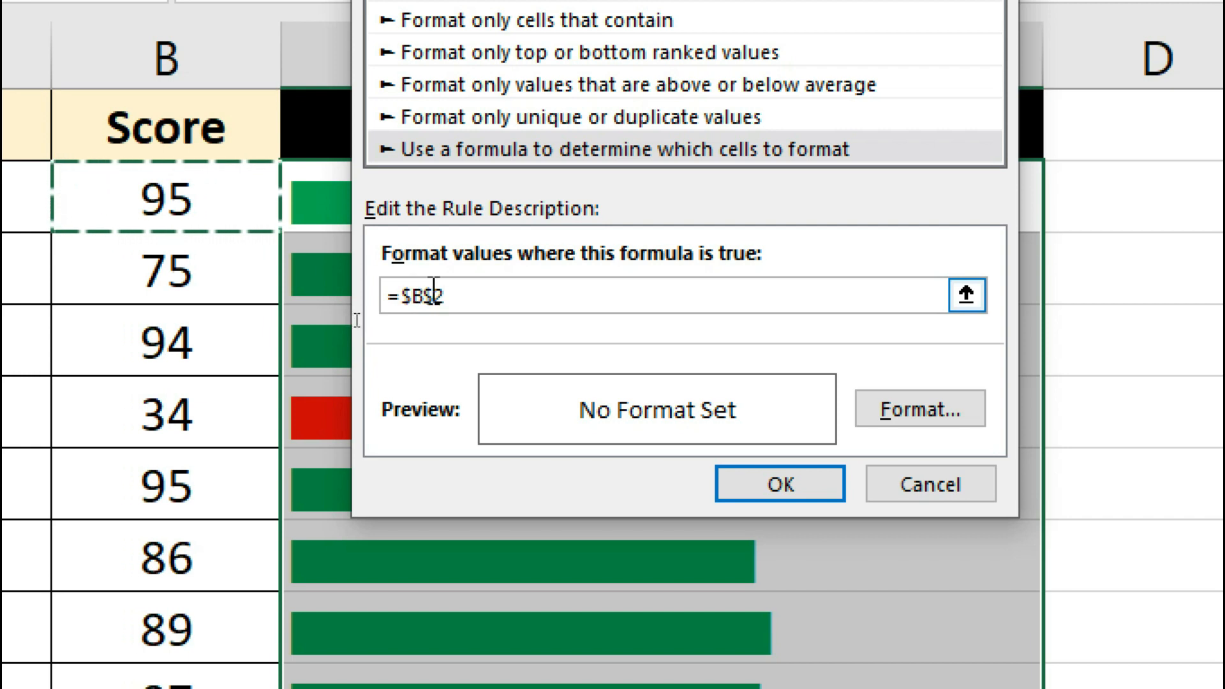
pyautogui.press('BackSpace')
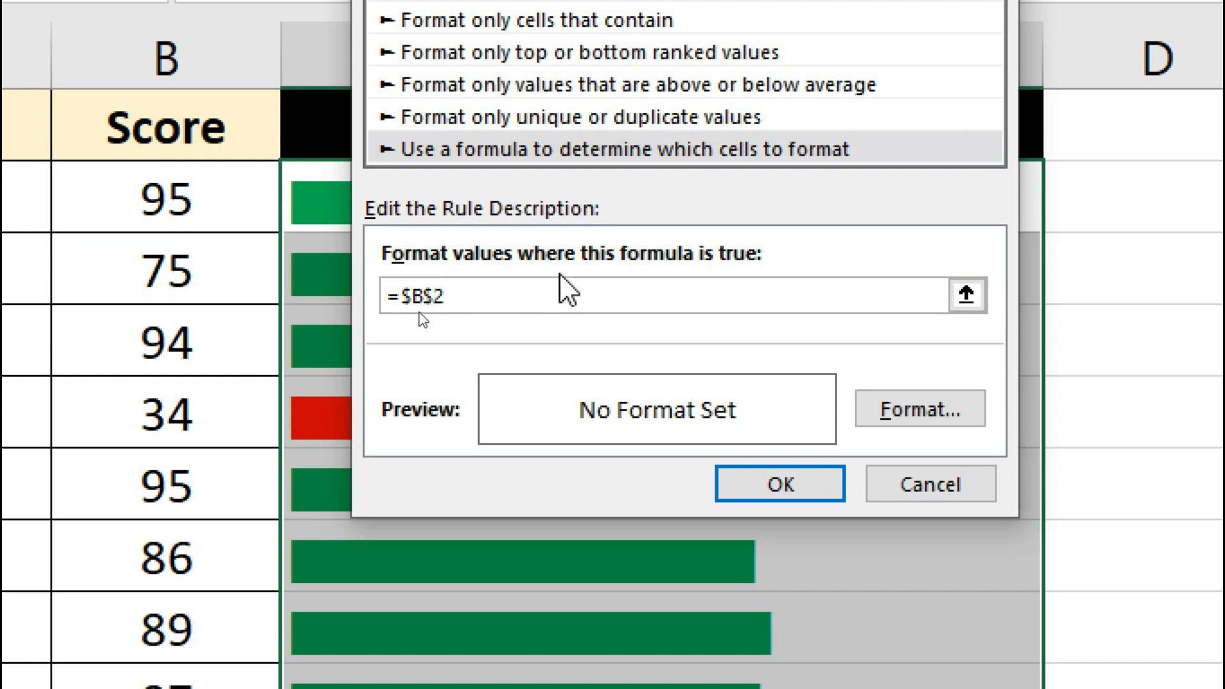
pyautogui.press('BackSpace')
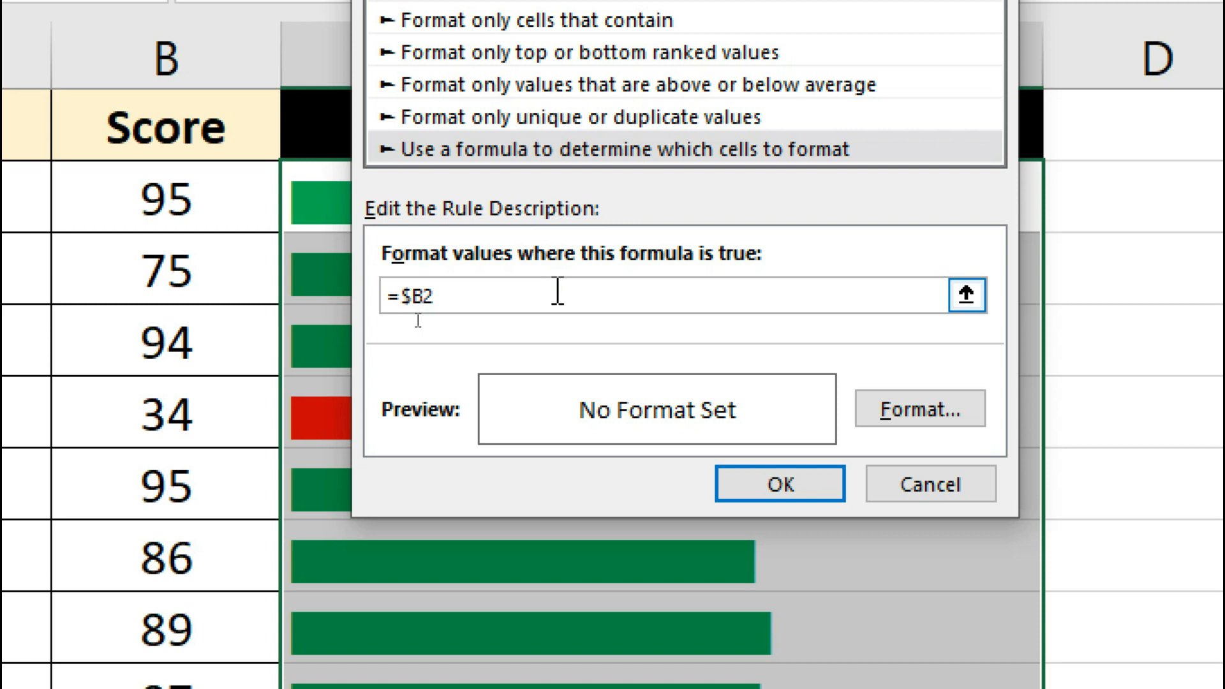
pyautogui.write('>35')
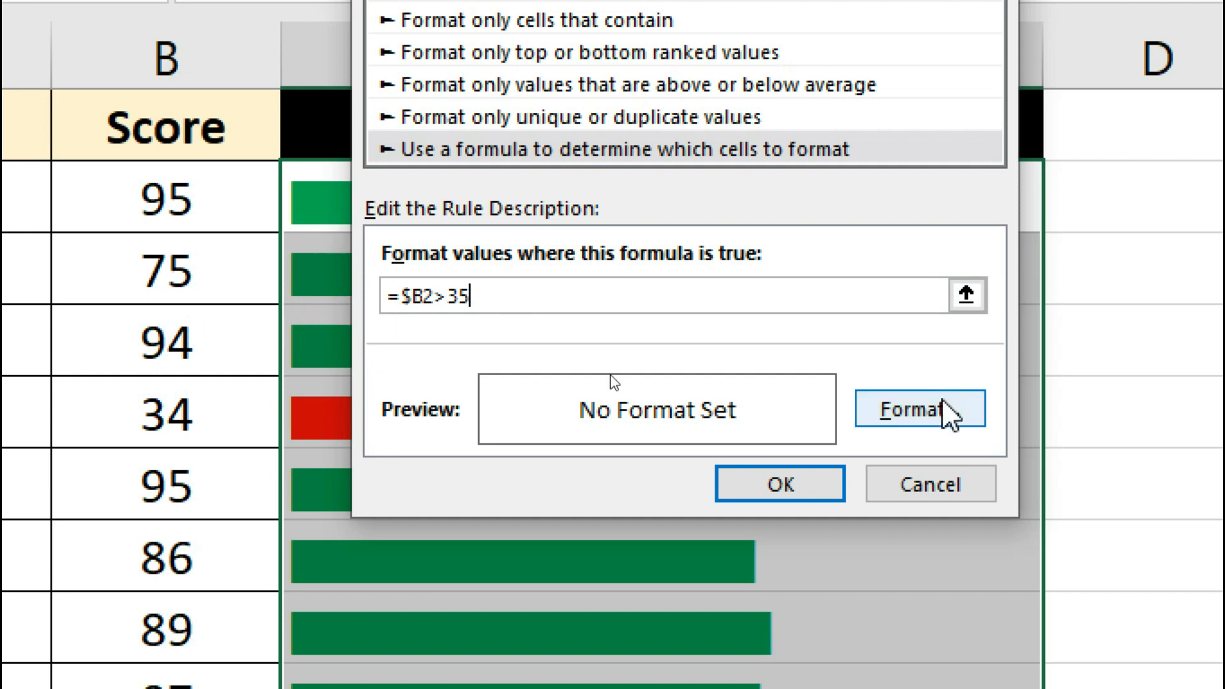
# - Give the =$B2>35 rule the standard orange font colour and apply it to the bars
pyautogui.click(951, 414)
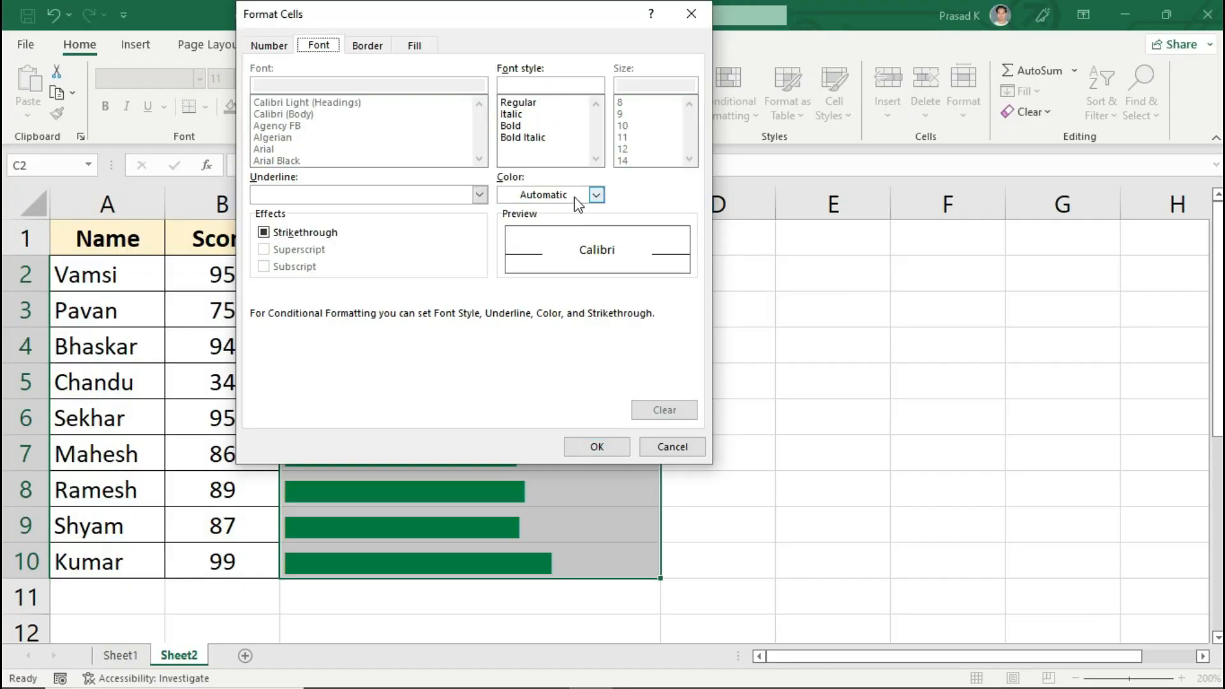
pyautogui.click(871, 45)
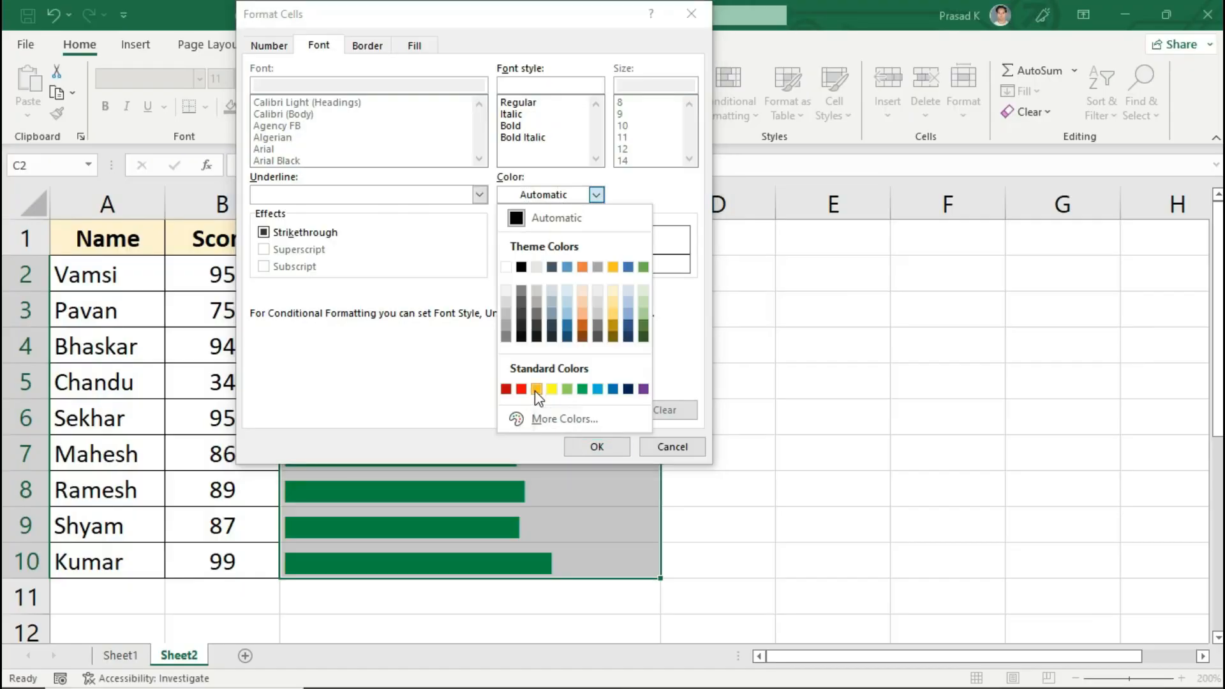
pyautogui.click(536, 389)
pyautogui.click(581, 448)
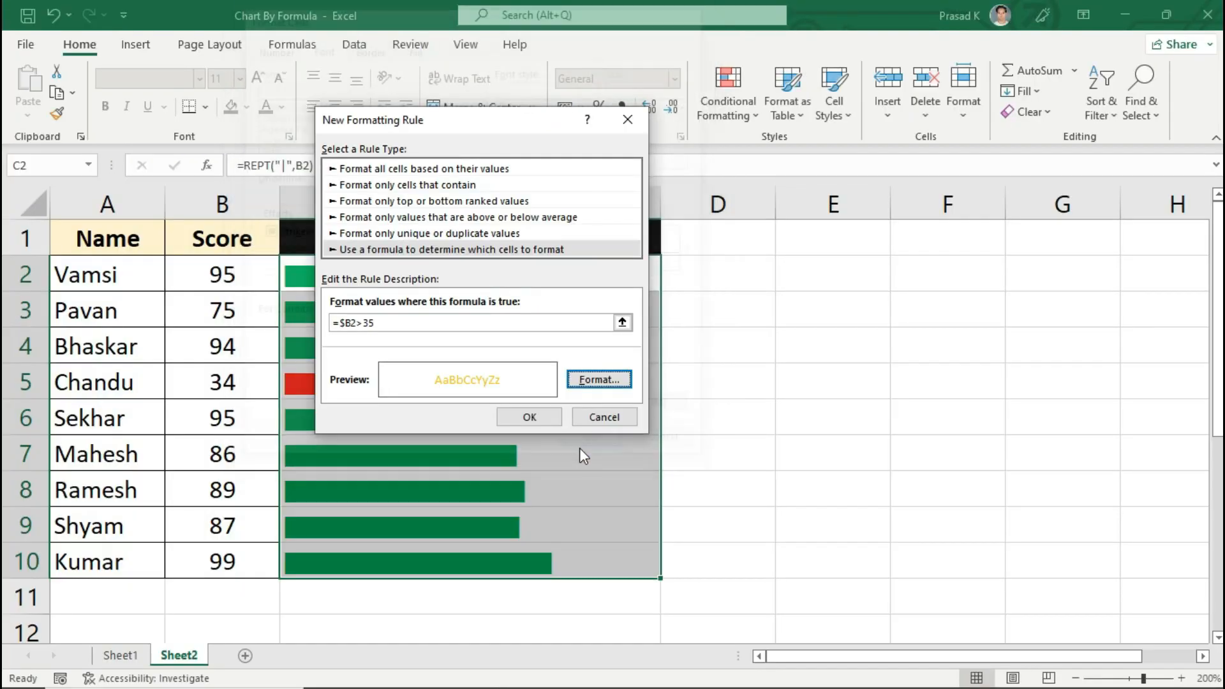
pyautogui.click(545, 417)
pyautogui.click(574, 410)
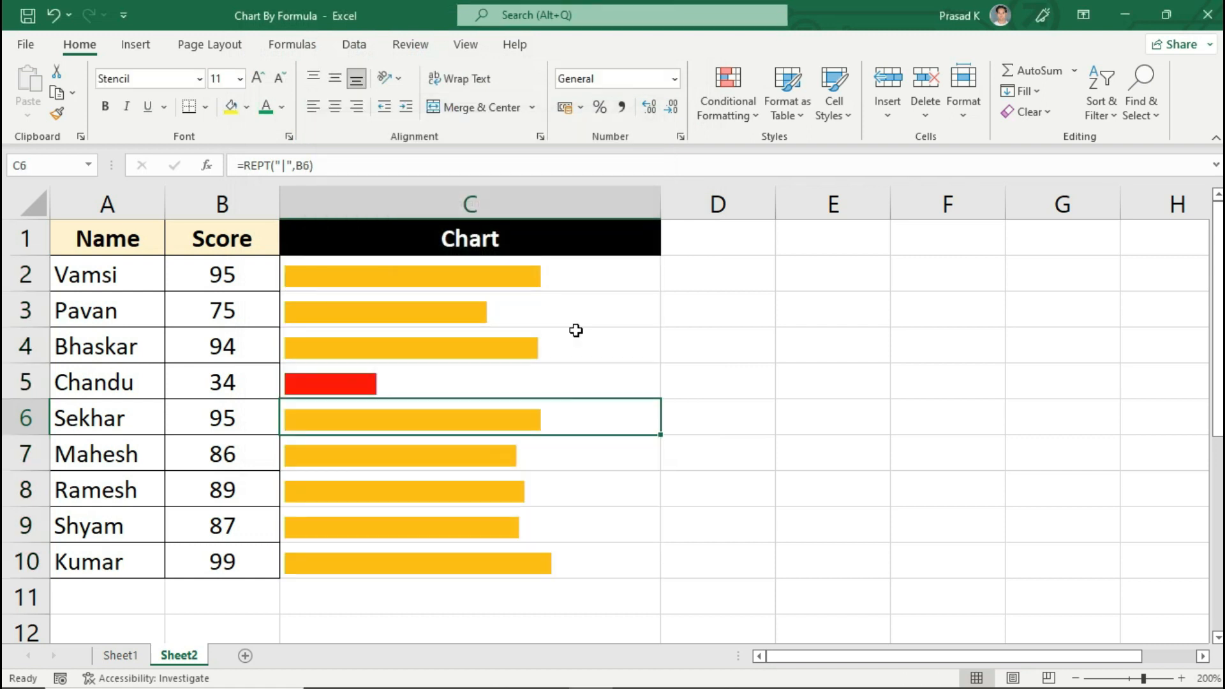
# - Start a third formula-based conditional formatting rule for C2:C10 with the formula =$B2>=75
pyautogui.moveTo(583, 276); pyautogui.dragTo(550, 558)
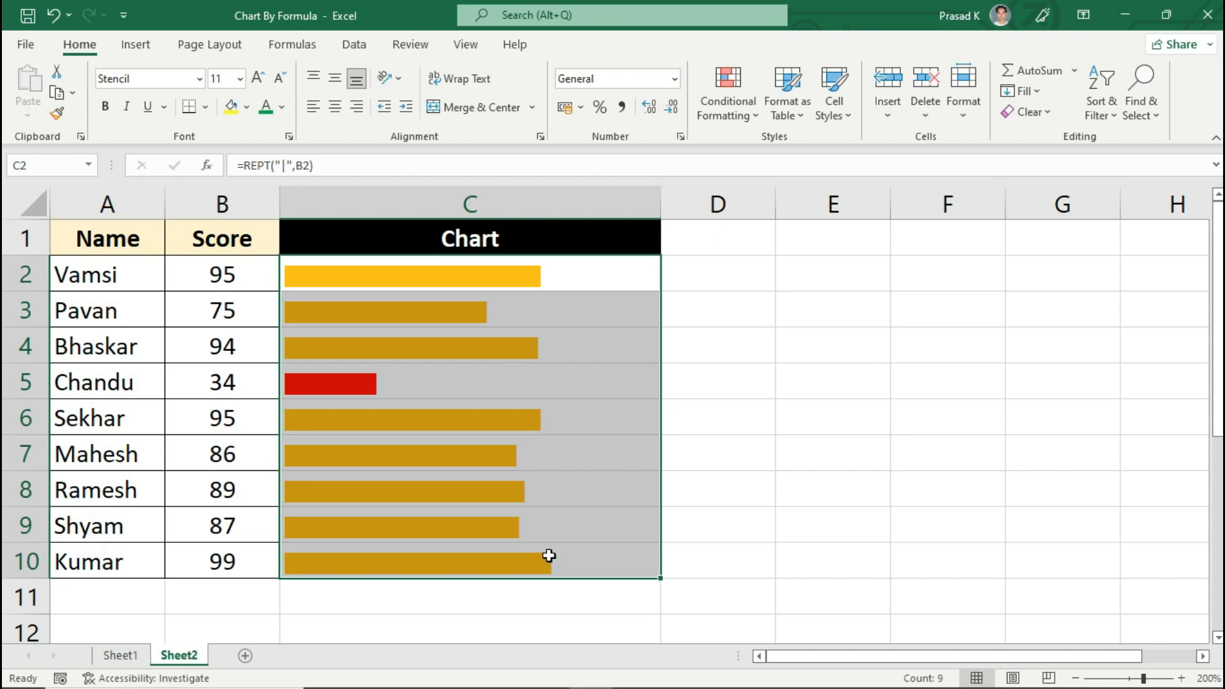
pyautogui.click(575, 273)
pyautogui.moveTo(574, 274); pyautogui.dragTo(541, 549)
pyautogui.click(744, 111)
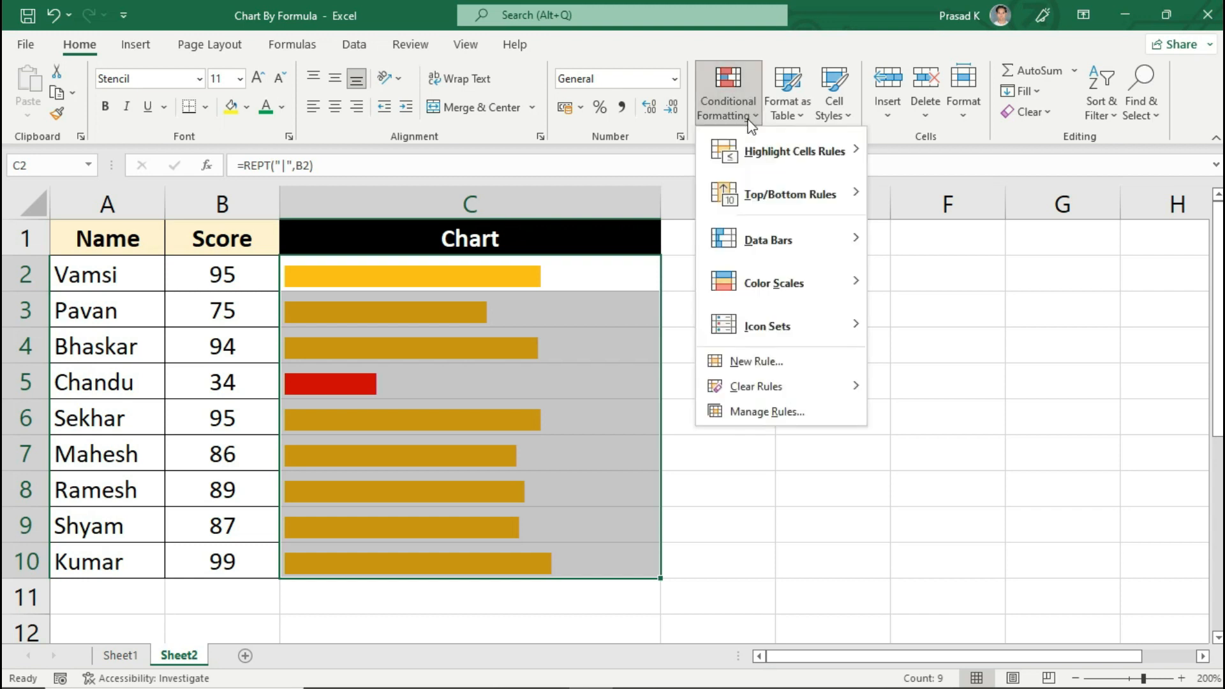
pyautogui.click(773, 359)
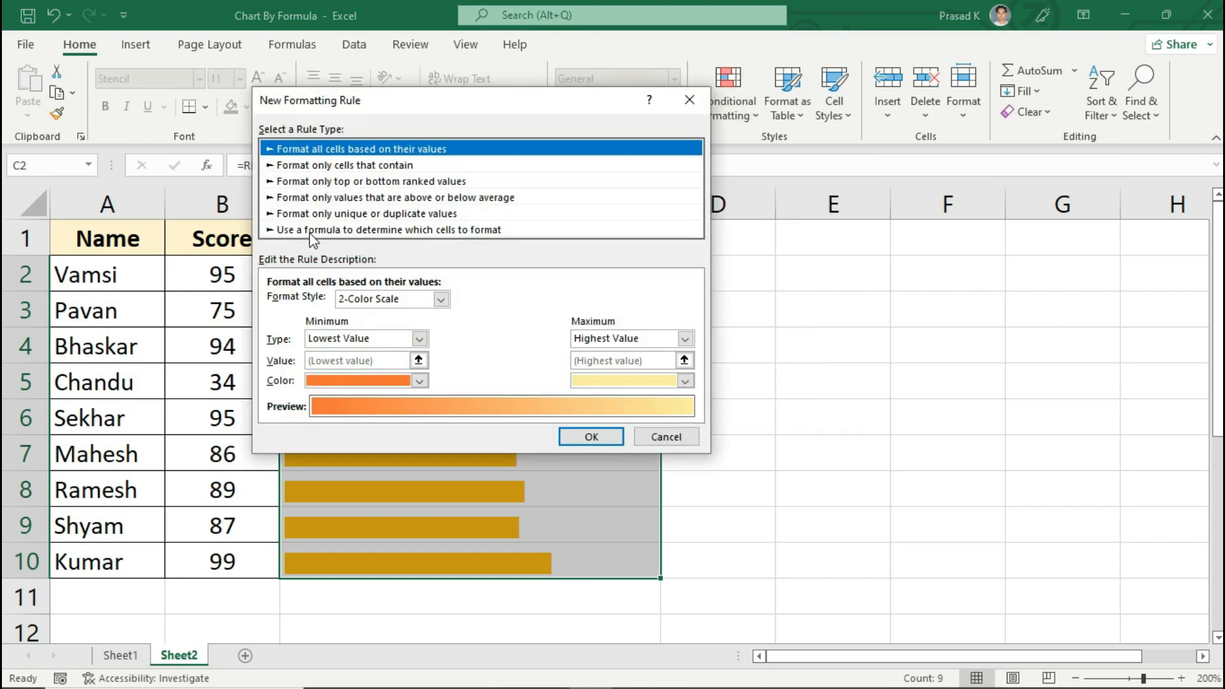
pyautogui.click(334, 231)
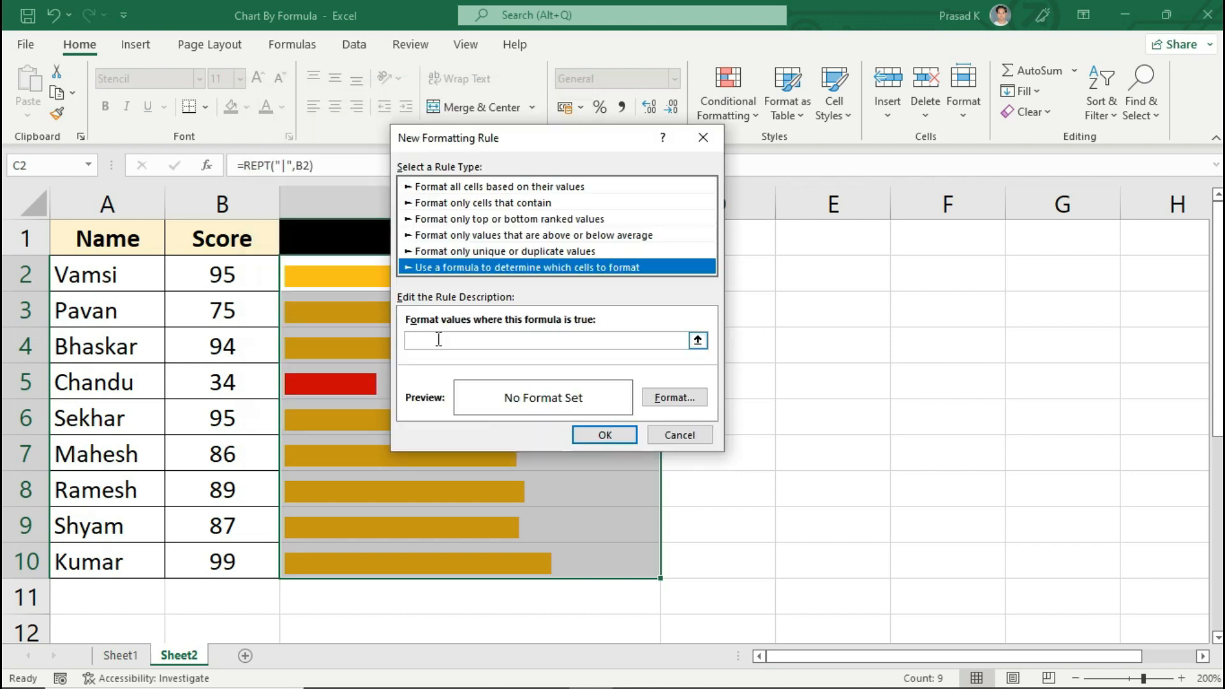
pyautogui.click(438, 339)
pyautogui.write('=')
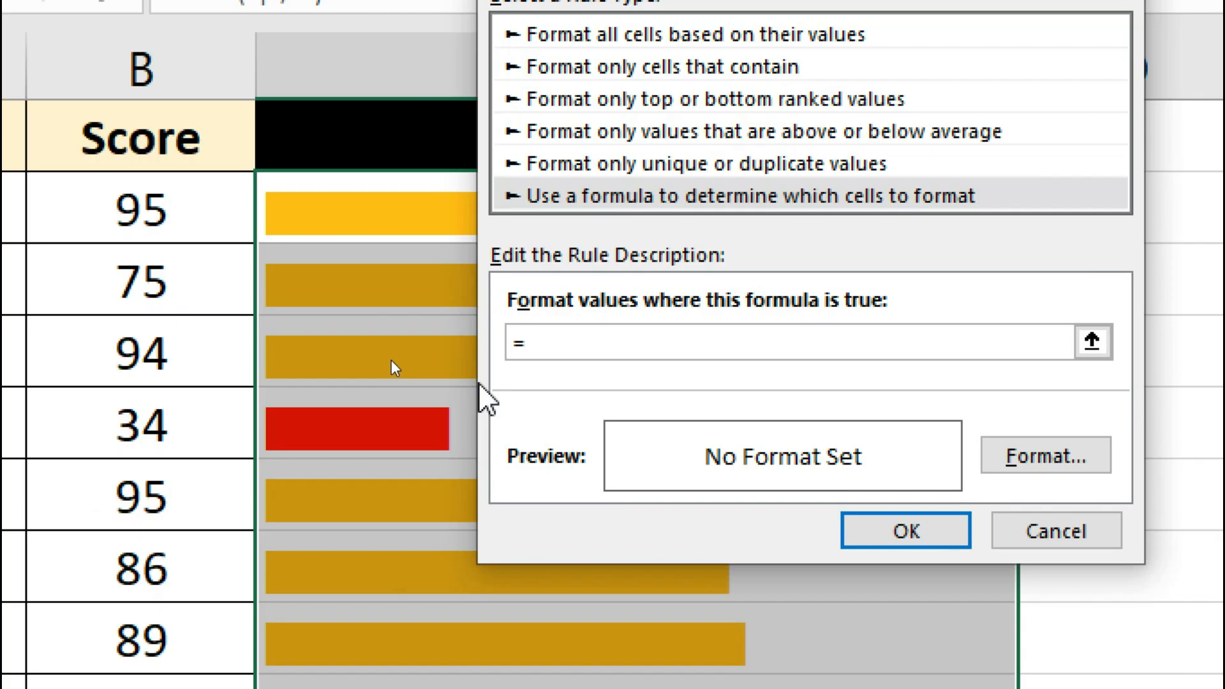
pyautogui.click(226, 275)
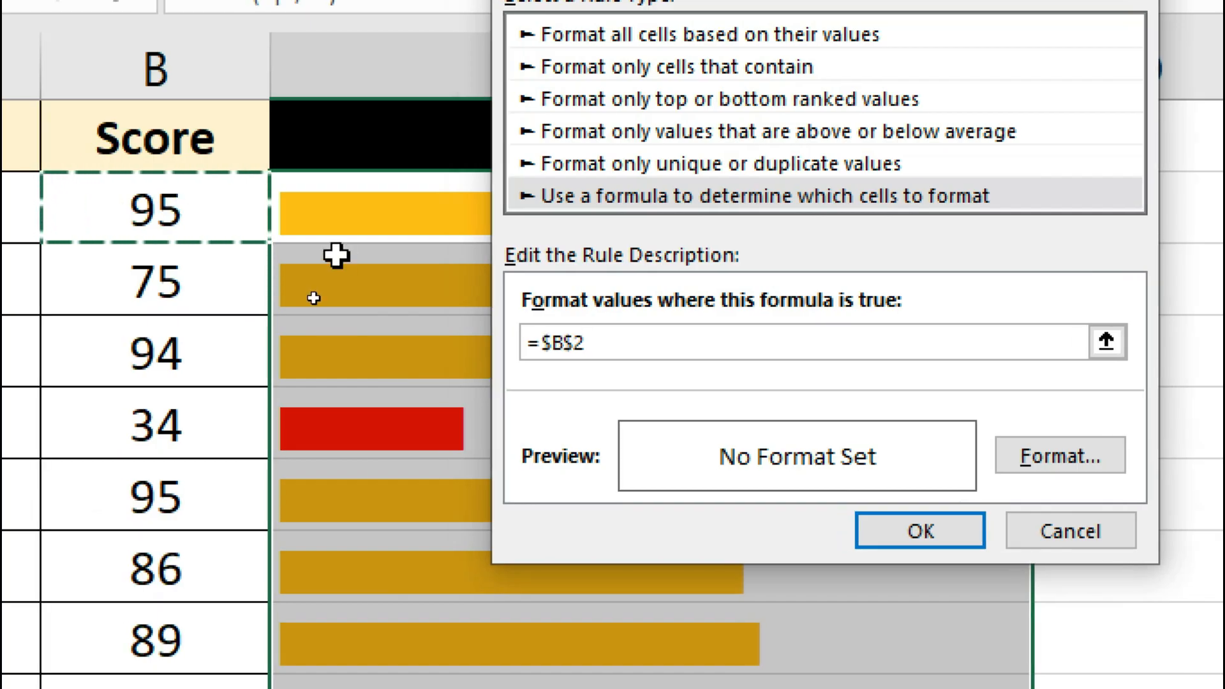
pyautogui.click(577, 343)
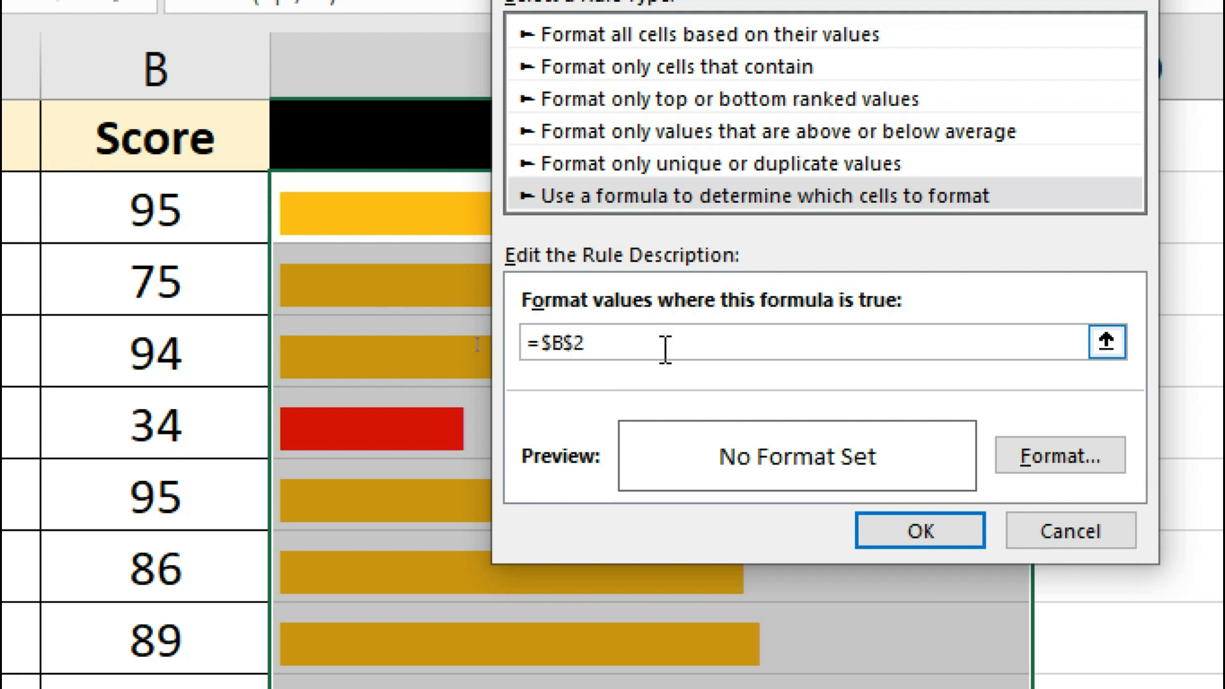
pyautogui.press('BackSpace')
pyautogui.press('Right')
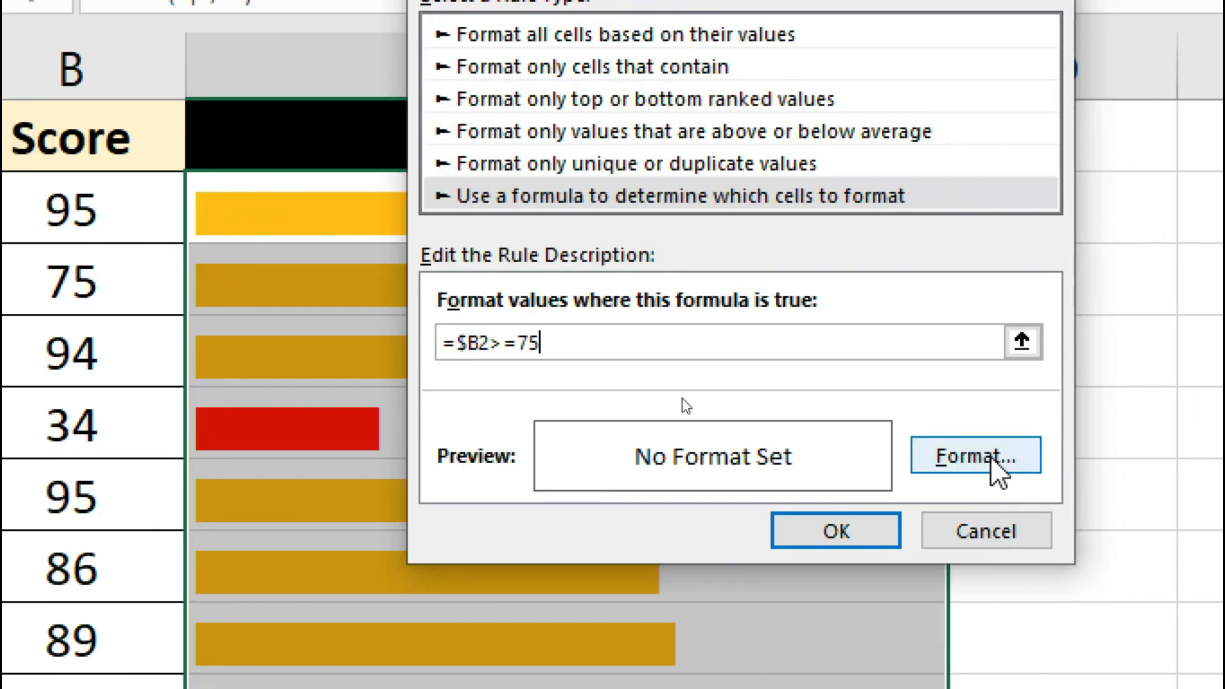
# - Give the =$B2>=75 rule the standard green font colour and apply it to the bars
pyautogui.click(1060, 455)
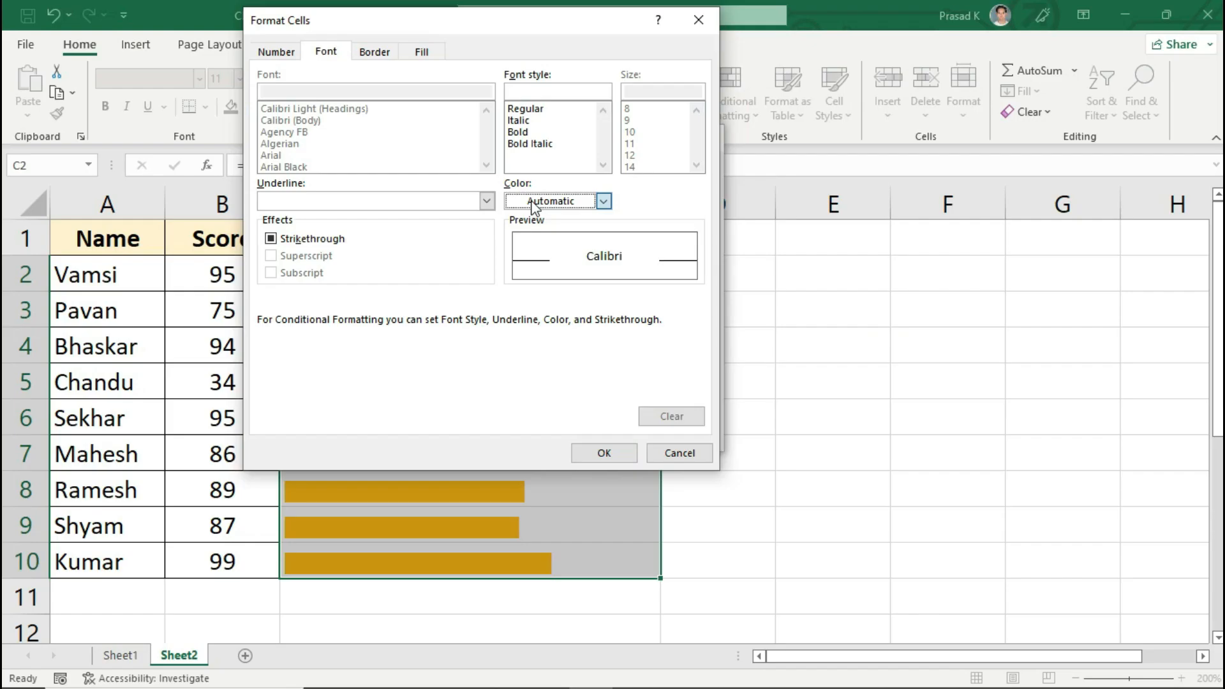
pyautogui.click(781, 67)
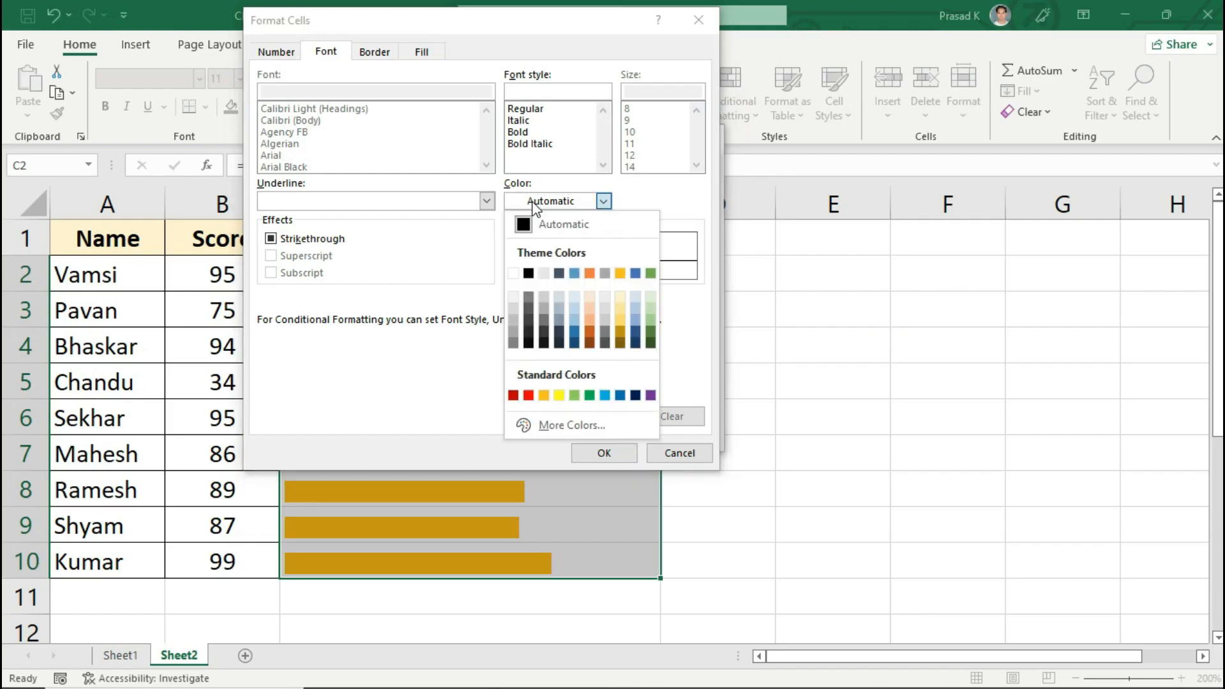
pyautogui.click(586, 396)
pyautogui.click(596, 448)
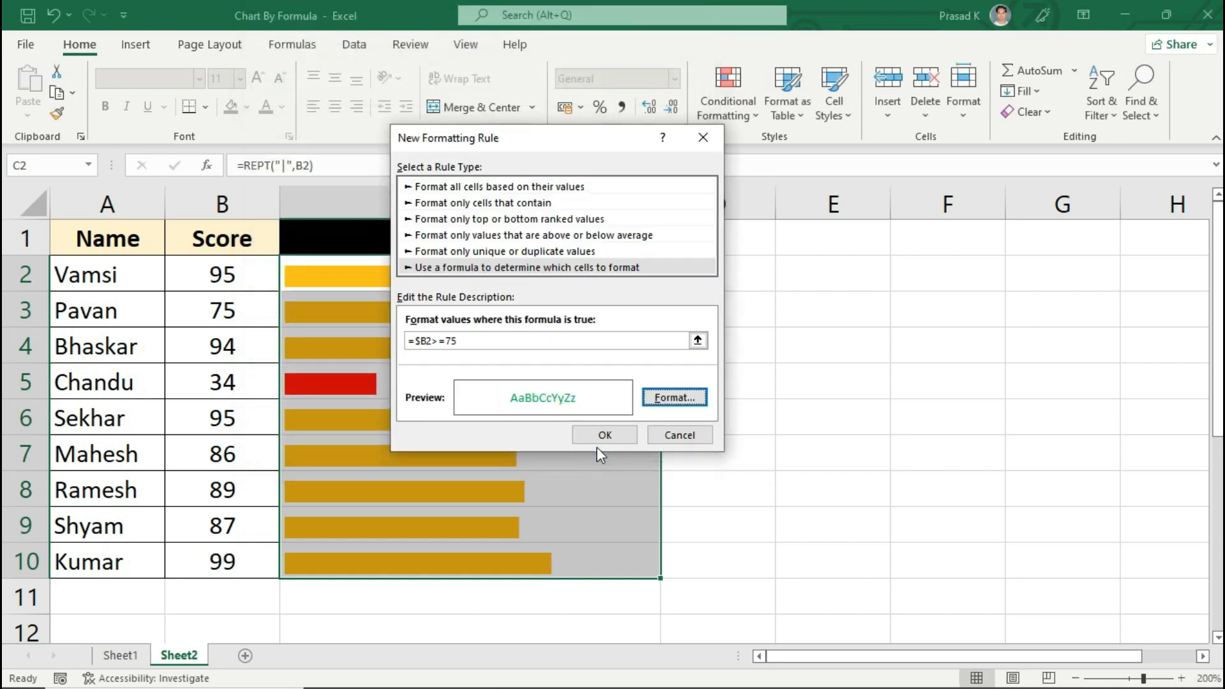
pyautogui.click(596, 447)
pyautogui.click(240, 416)
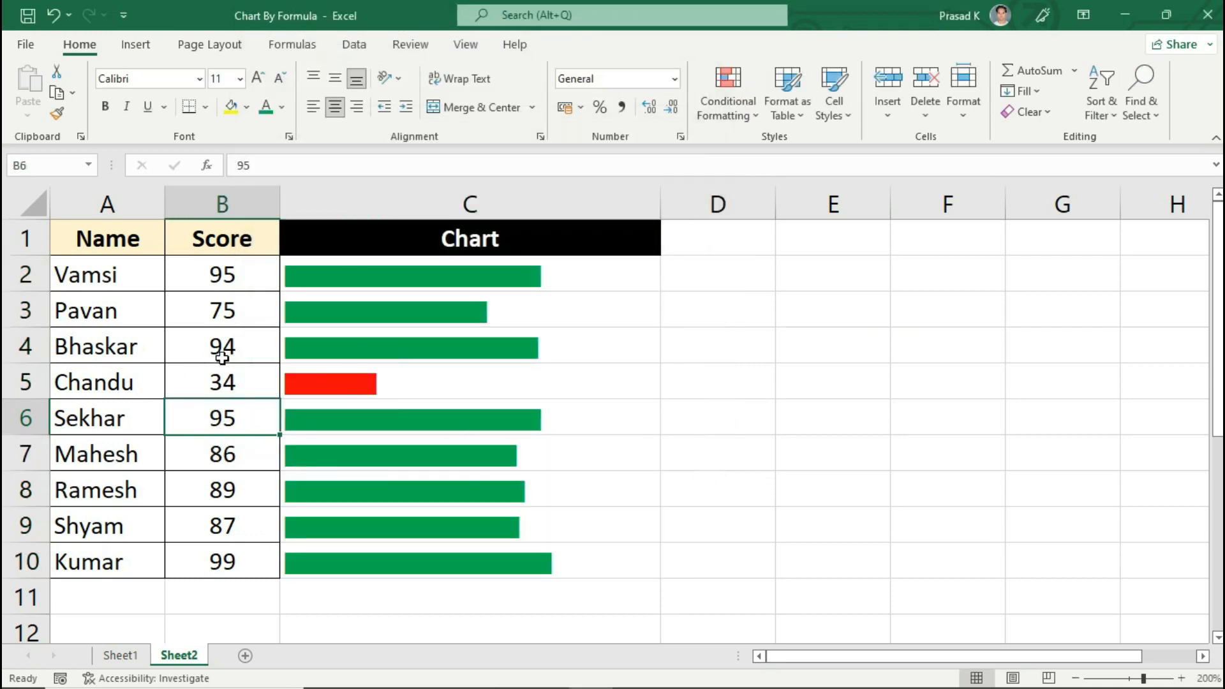
# - Test the orange rule by setting the score in cell B3 to 72
pyautogui.click(224, 313)
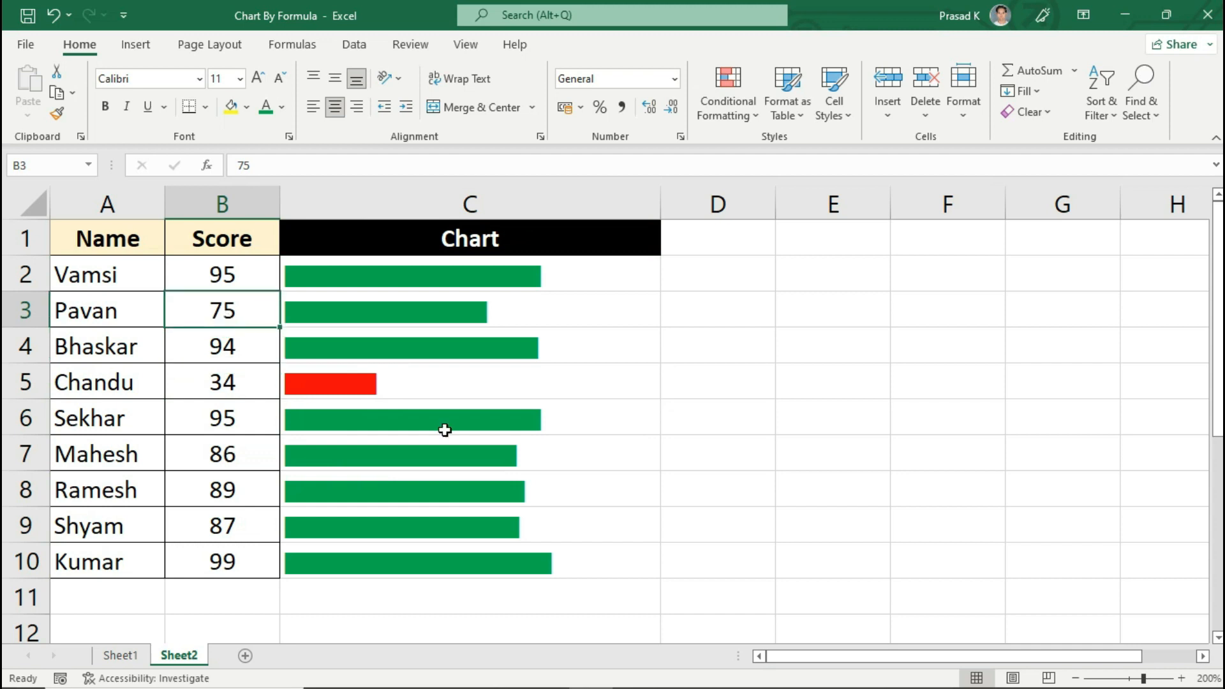
pyautogui.write('72')
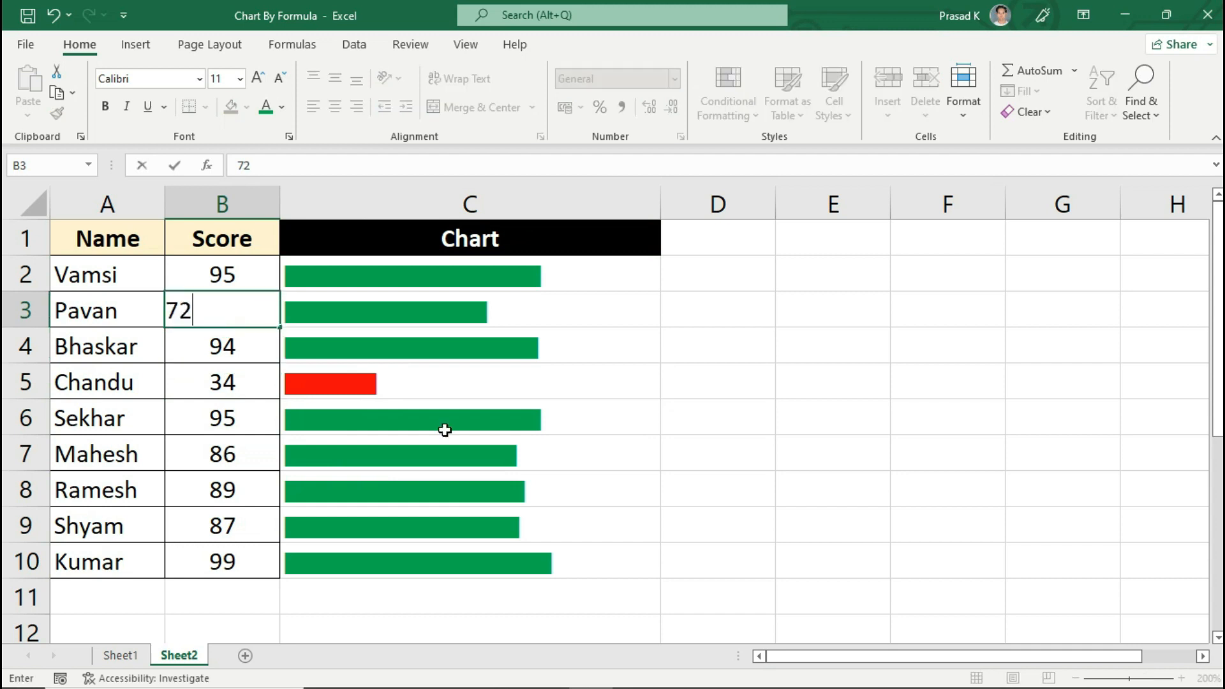
pyautogui.press('Return')
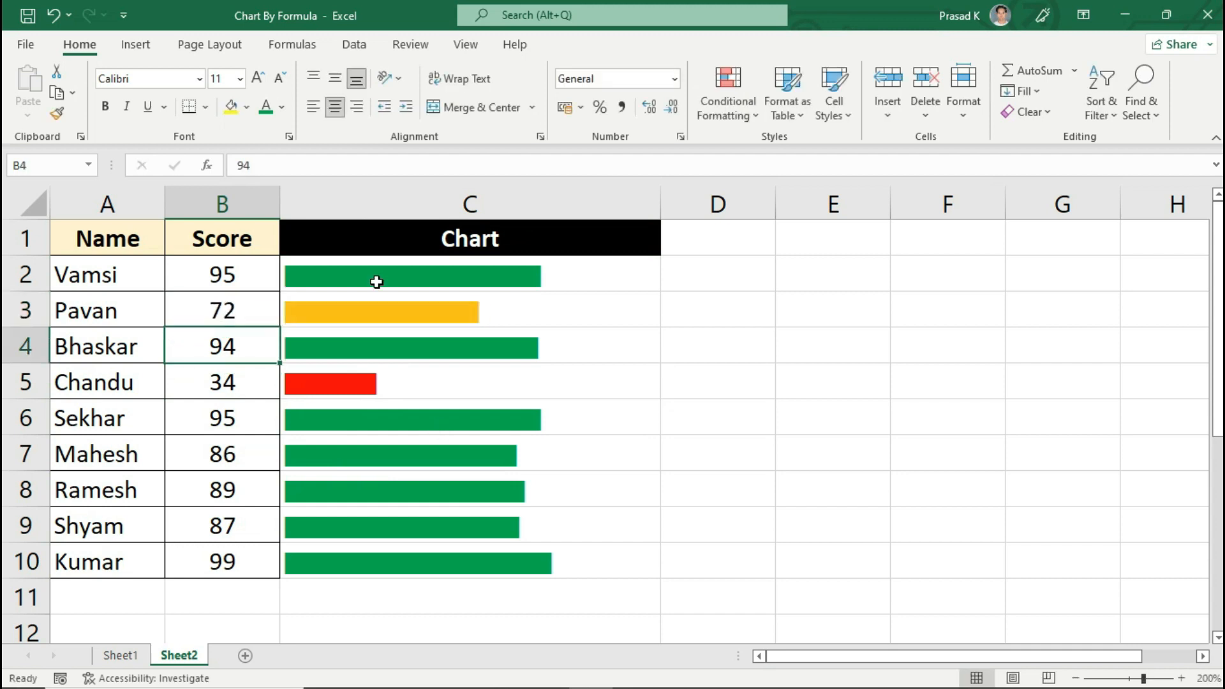
# - Test the bar colours in row 8 by setting the score in B8 to 59 and finally to 32
pyautogui.press('Down')
pyautogui.press('Down')
pyautogui.press('Down')
pyautogui.press('Down')
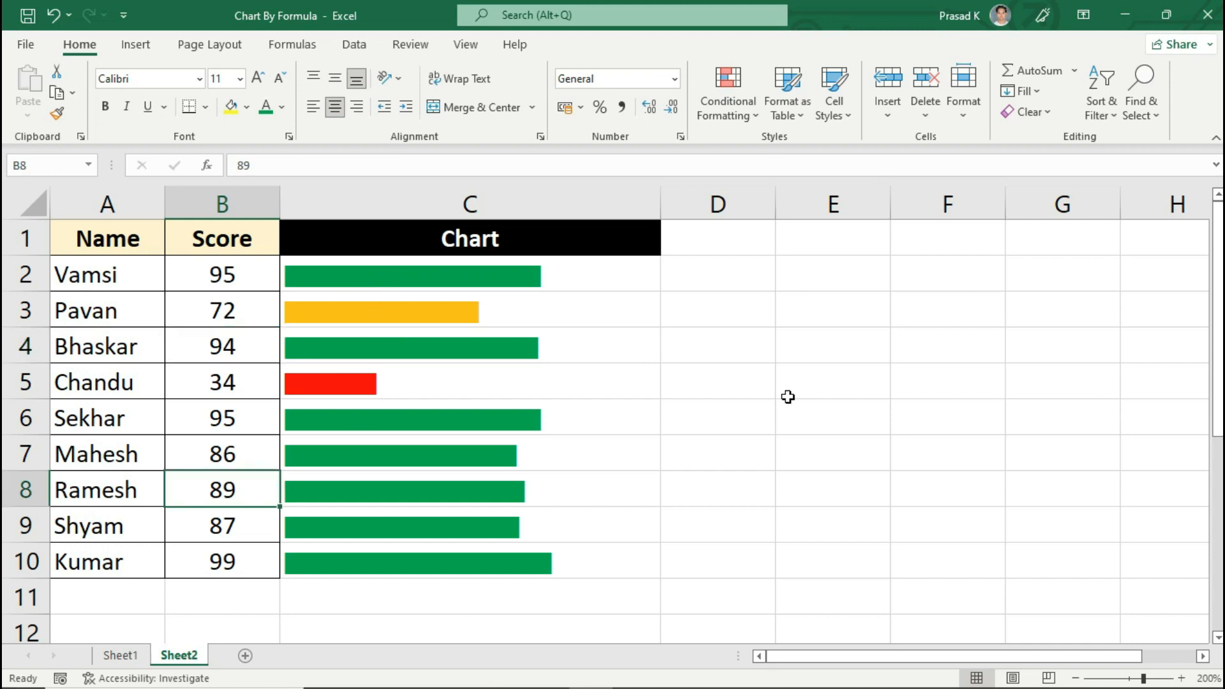
pyautogui.write('59')
pyautogui.press('Return')
pyautogui.press('Up')
pyautogui.write('32')
pyautogui.press('Return')
# - Set the score in B6 to 77, and the score in B7 to 26 and finally to 74
pyautogui.click(259, 418)
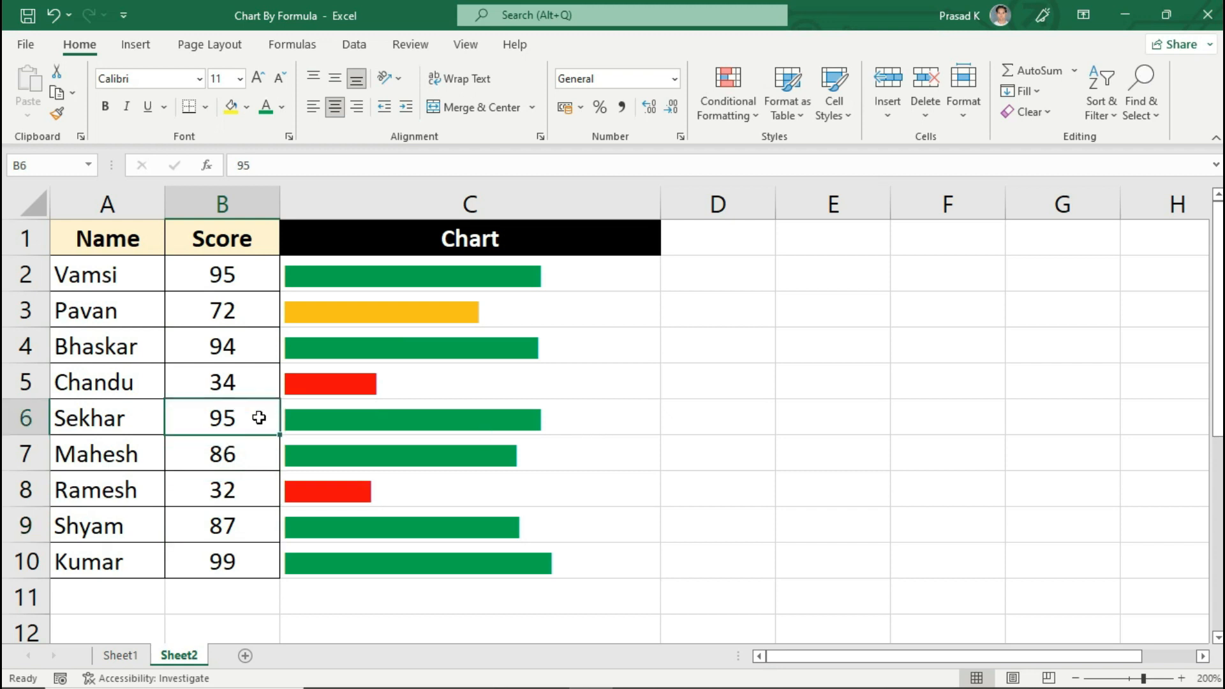
pyautogui.write('77')
pyautogui.press('Return')
pyautogui.write('26')
pyautogui.press('Return')
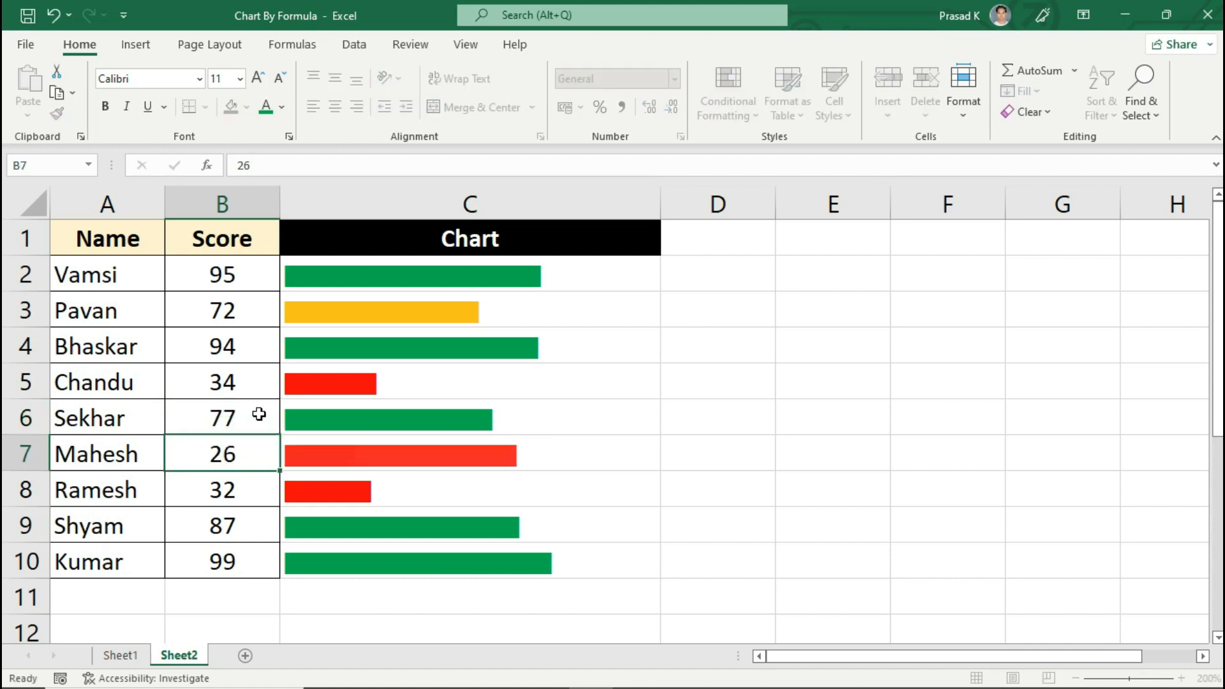
pyautogui.press('Up')
pyautogui.write('74')
pyautogui.press('Return')
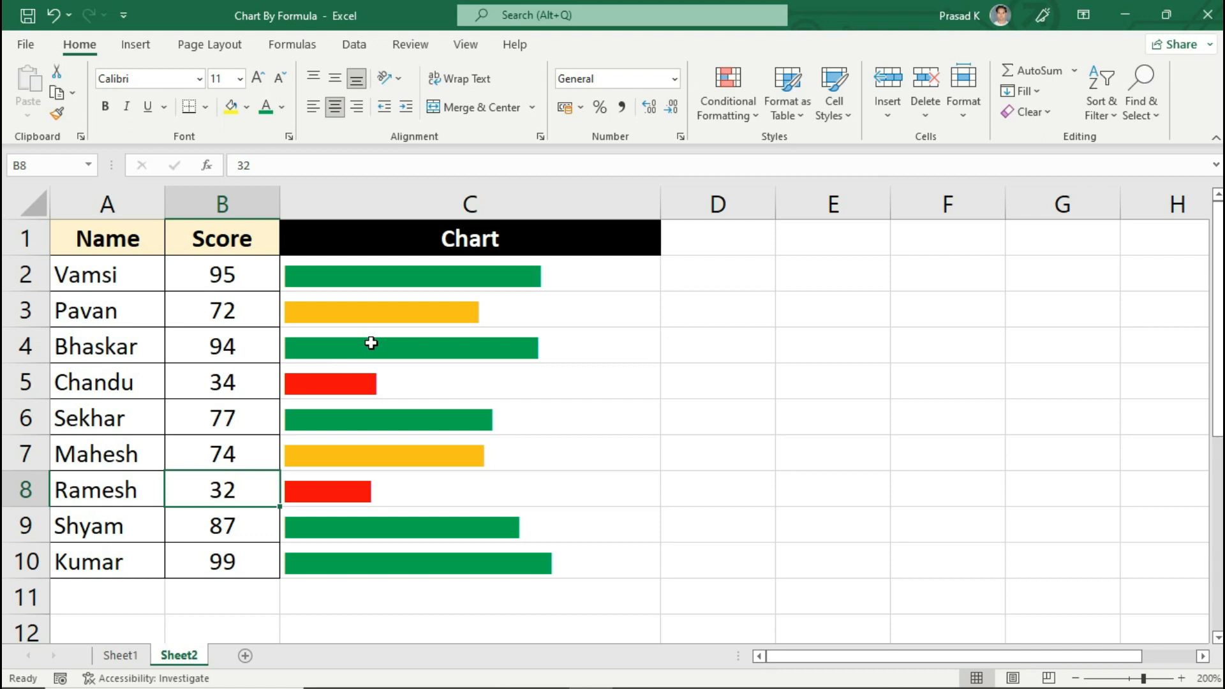
# - Test the last bar's colour by setting the score in B10 to 29 and finally to 72
pyautogui.click(256, 570)
pyautogui.write('29')
pyautogui.press('Return')
pyautogui.press('Up')
pyautogui.write('72')
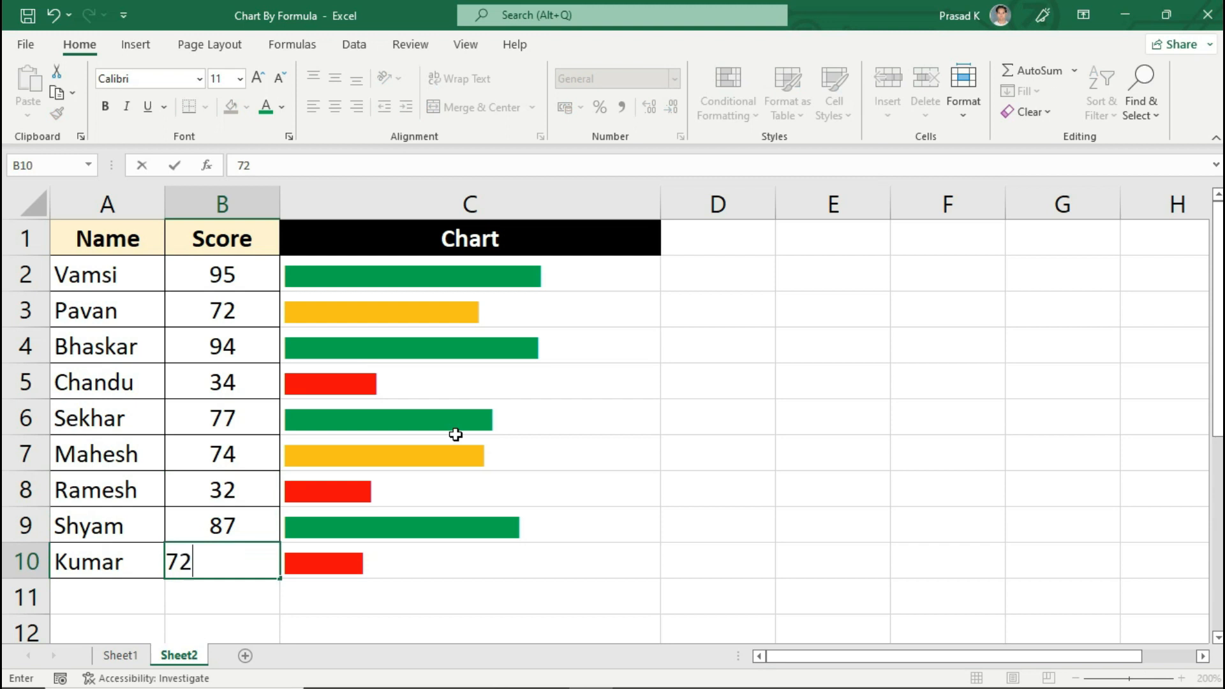
pyautogui.press('Return')
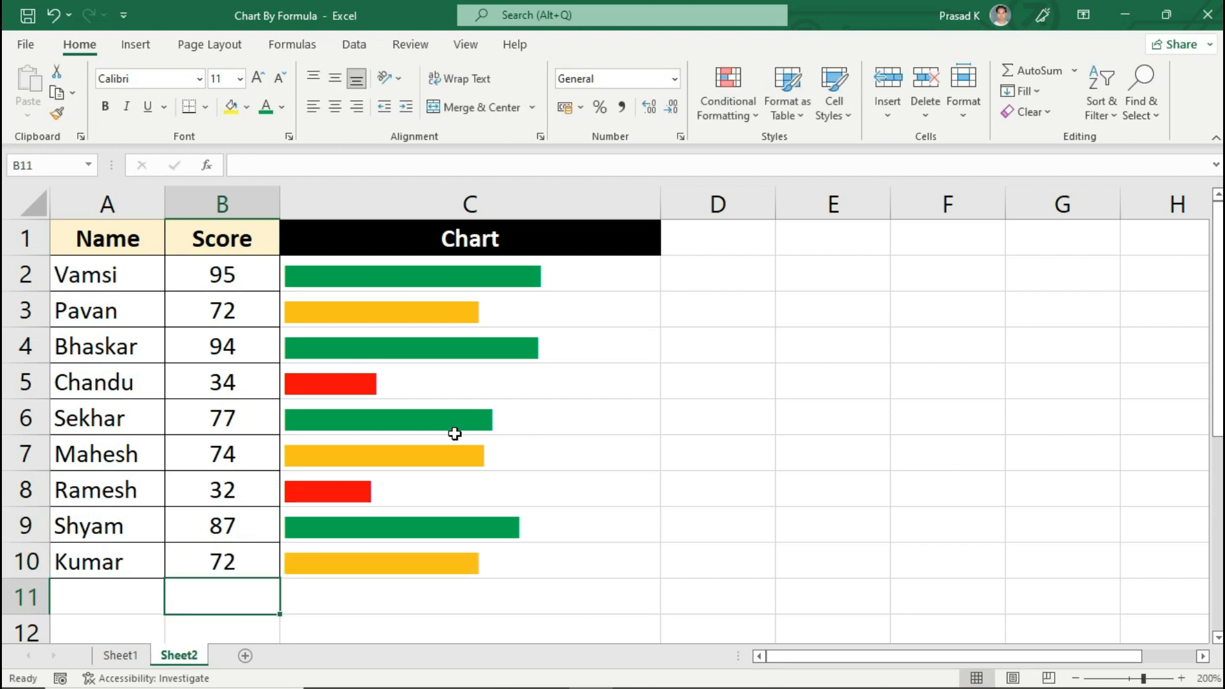